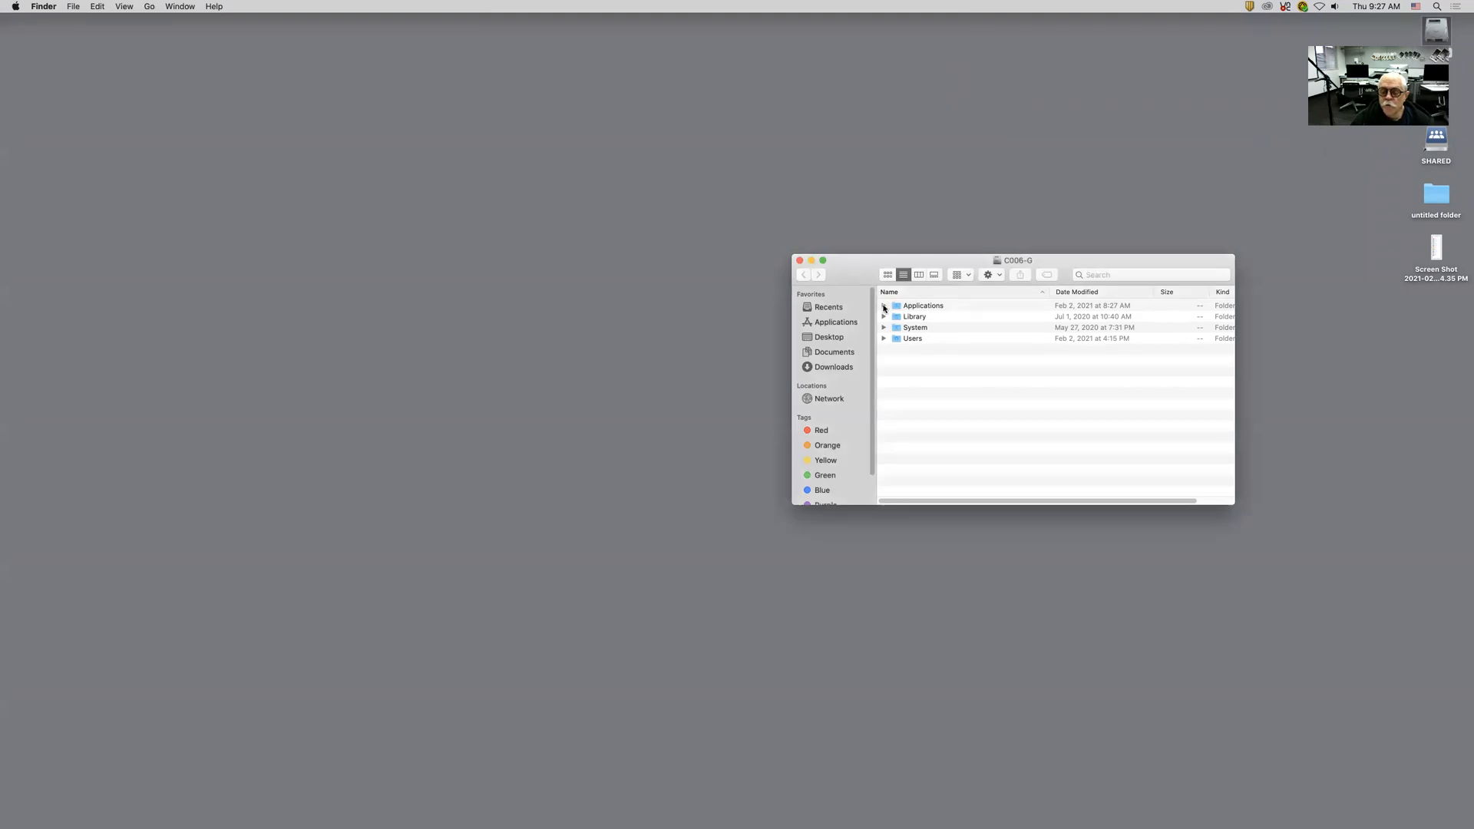
# Step: Open the SilverFast 8 folder inside the Applications folder's SilverFast Application folder
pyautogui.click(884, 306)
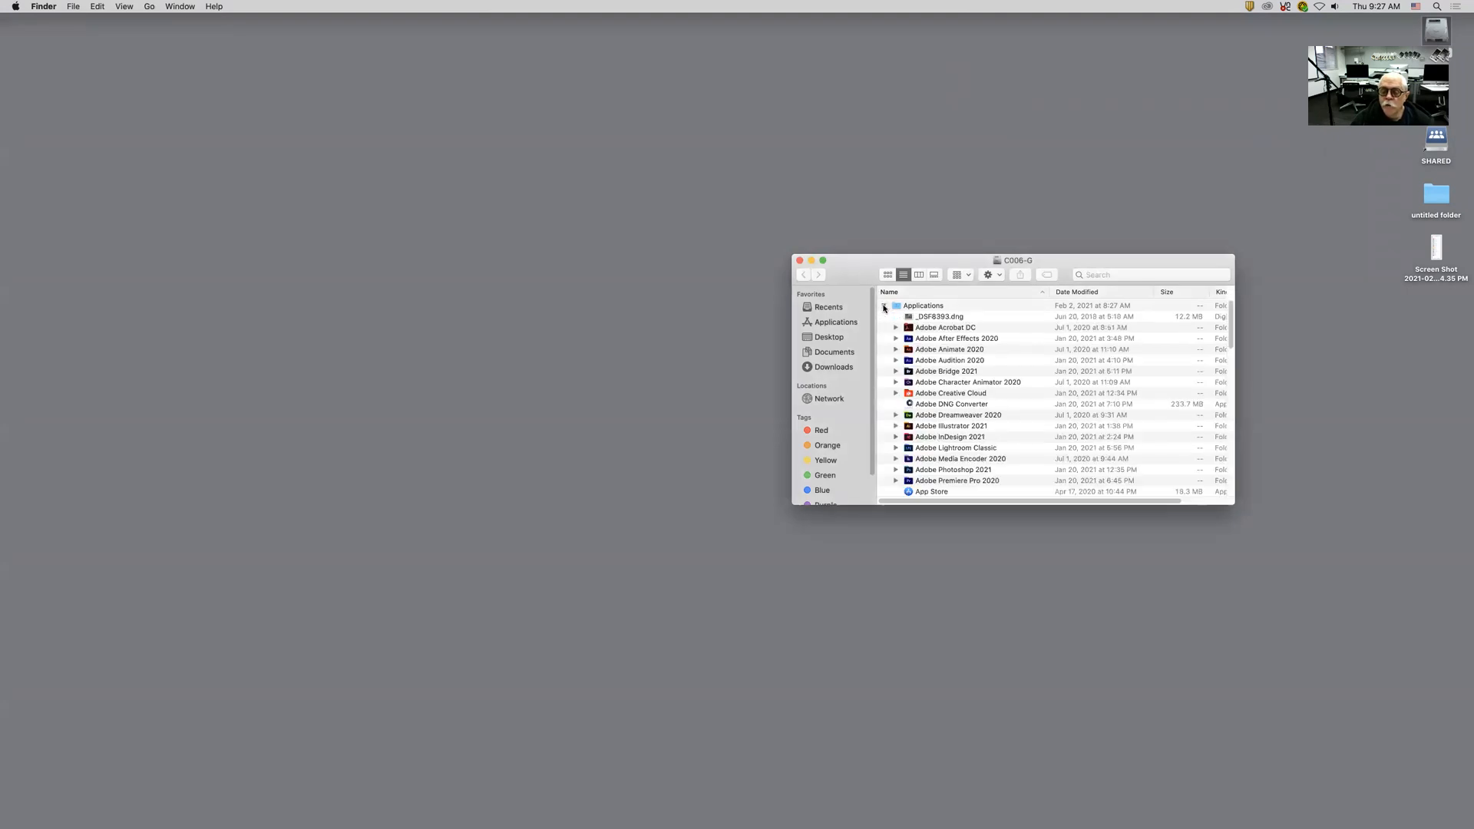
pyautogui.click(884, 306)
pyautogui.doubleClick(923, 305)
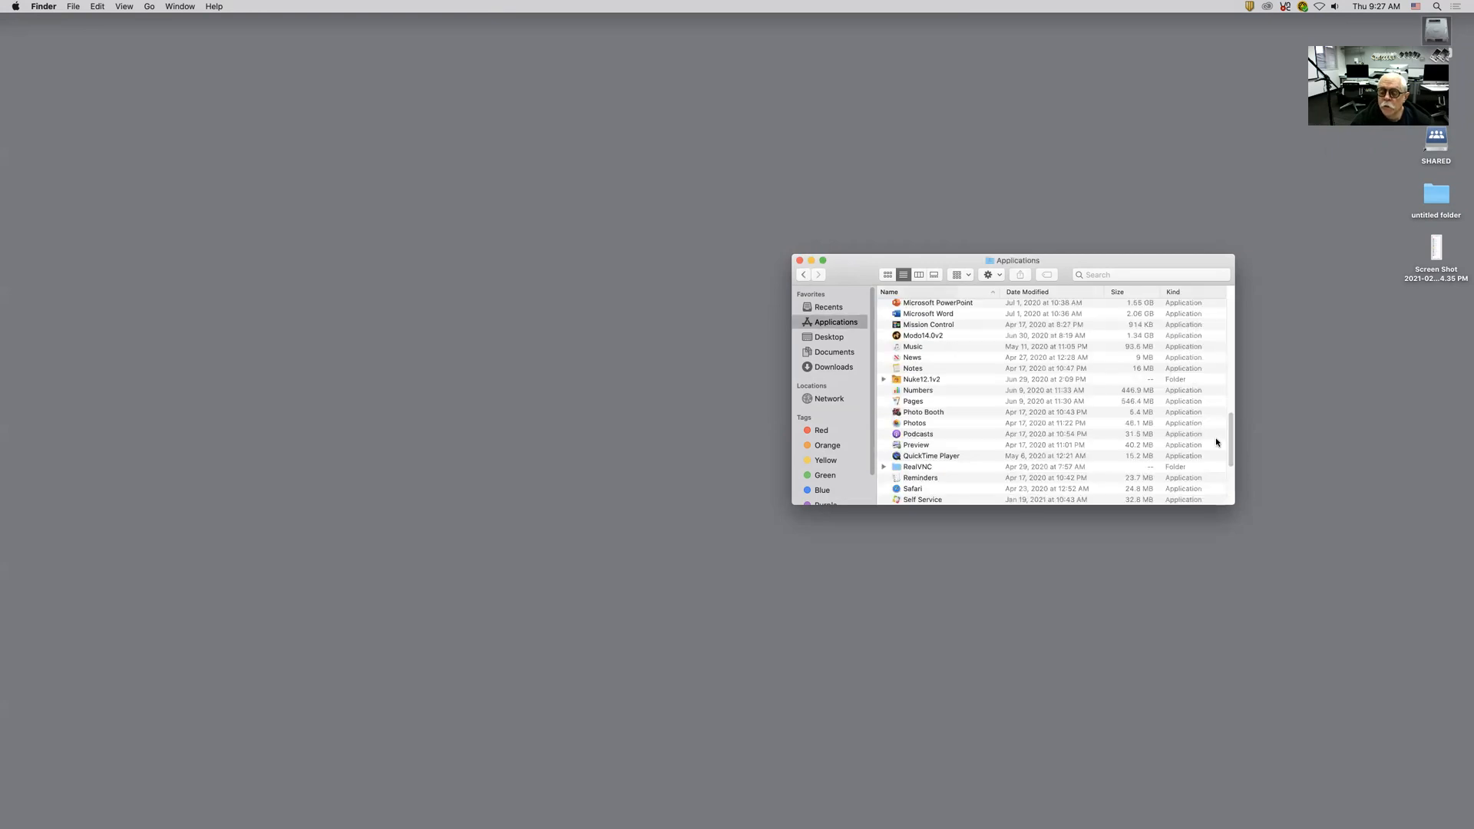
pyautogui.scroll(-5, 978, 451)
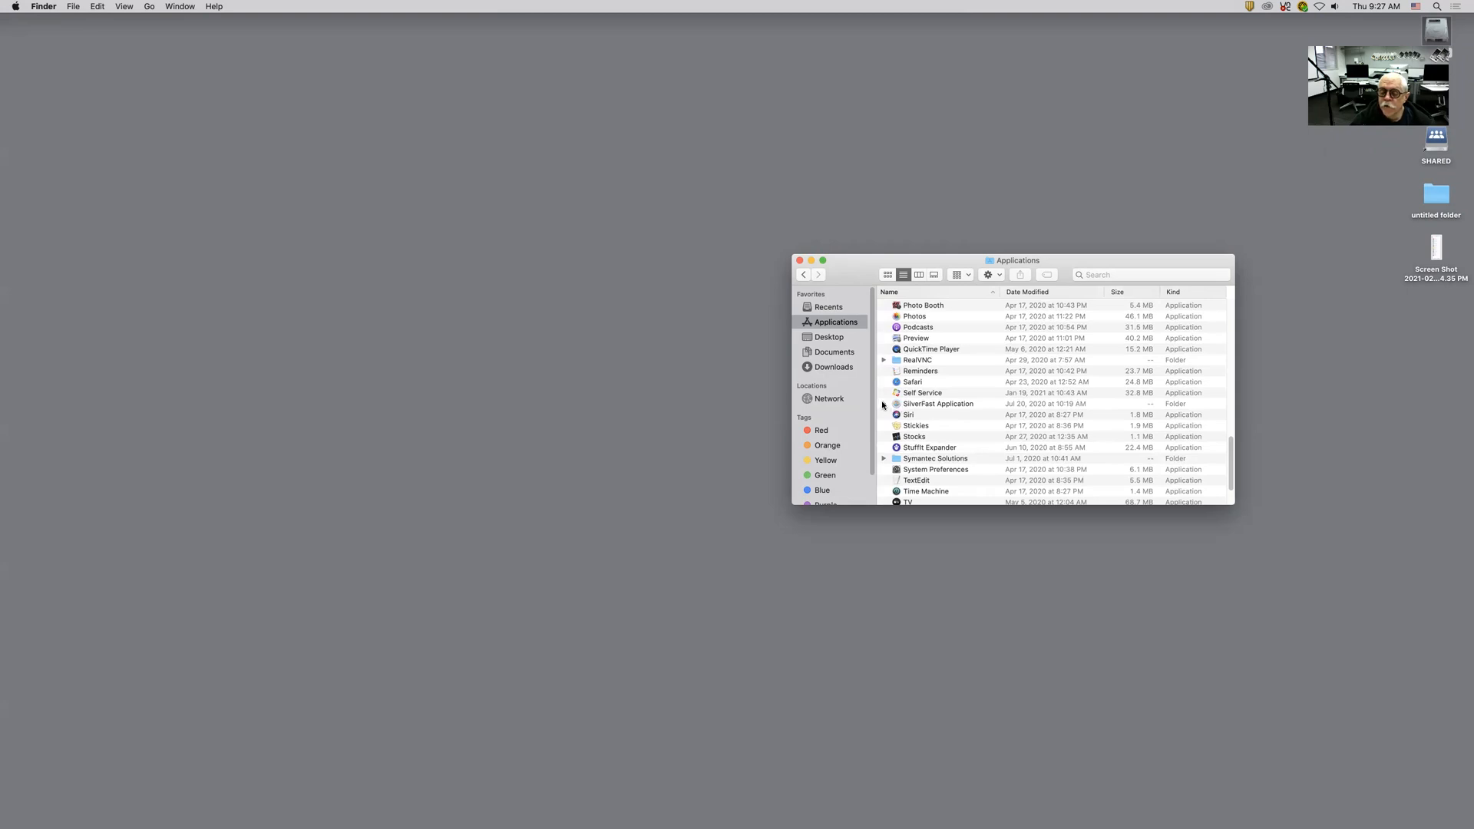
pyautogui.click(896, 406)
pyautogui.doubleClick(896, 406)
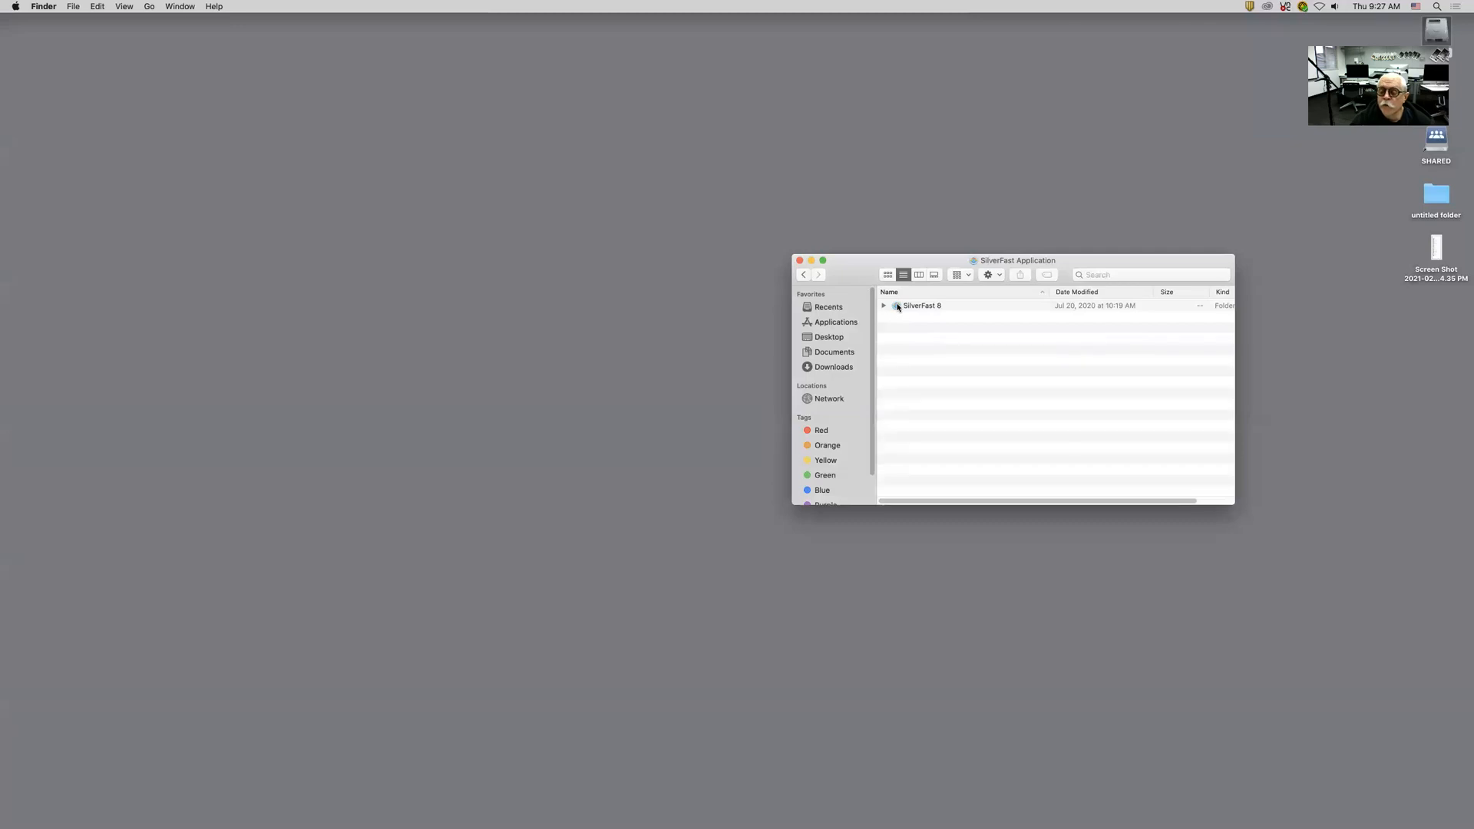
pyautogui.doubleClick(898, 307)
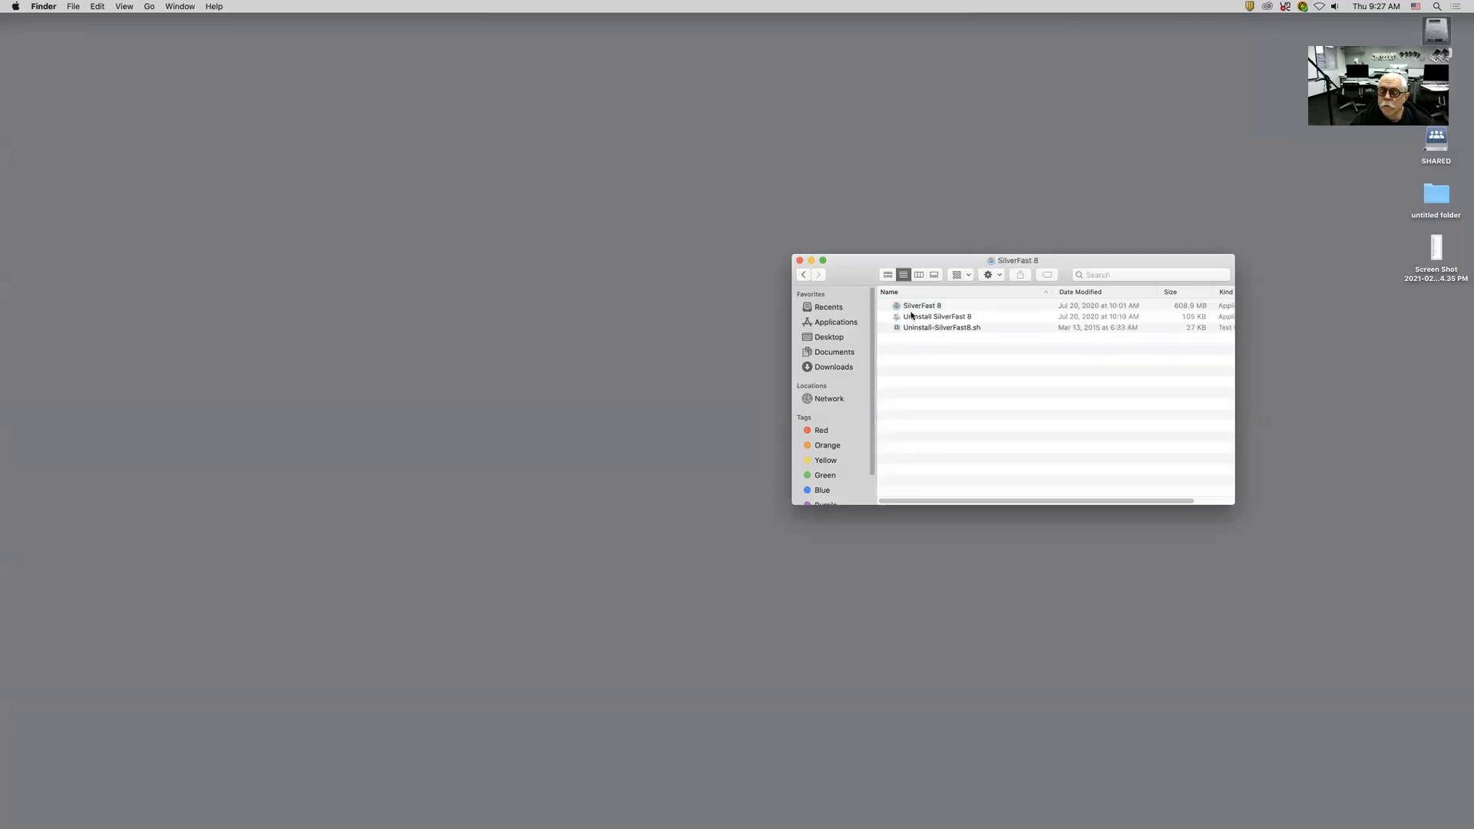
# Step: Launch SilverFast 8 and start it with the EPSON Perfection V800/V850 image source
pyautogui.click(894, 309)
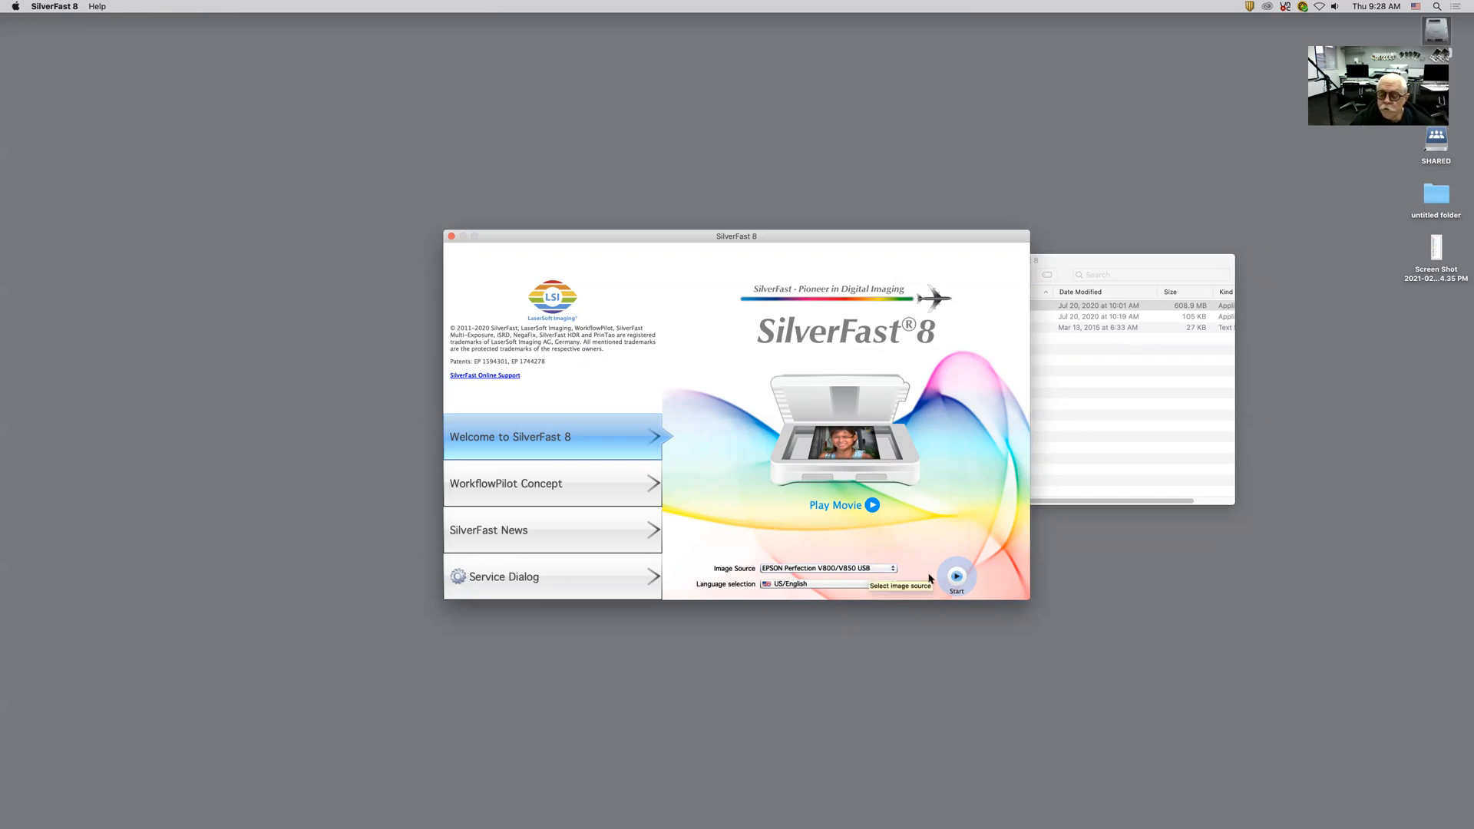
pyautogui.click(957, 577)
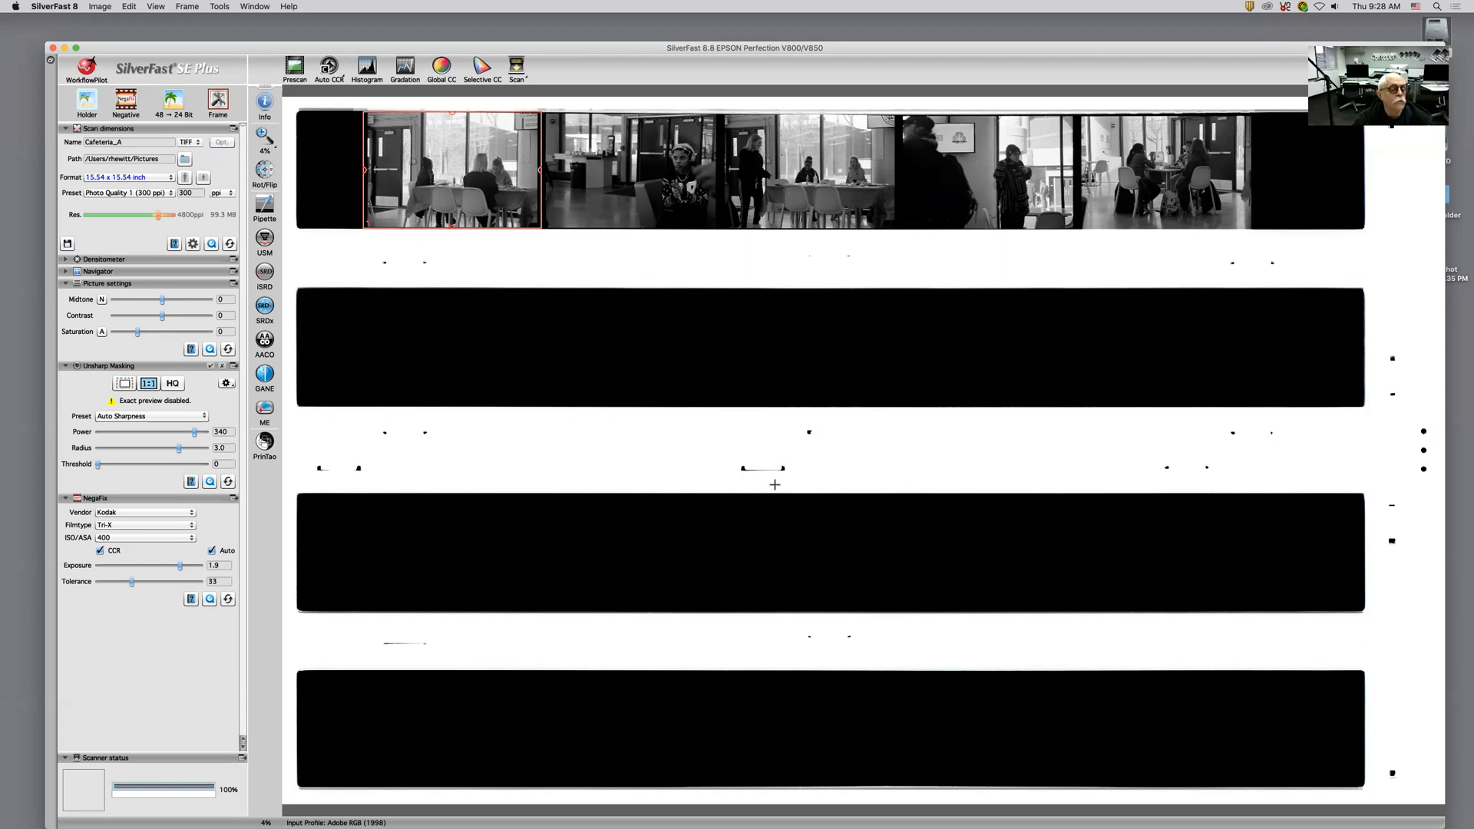
# Step: Set the film holder type to Transparency: Glass
pyautogui.click(89, 100)
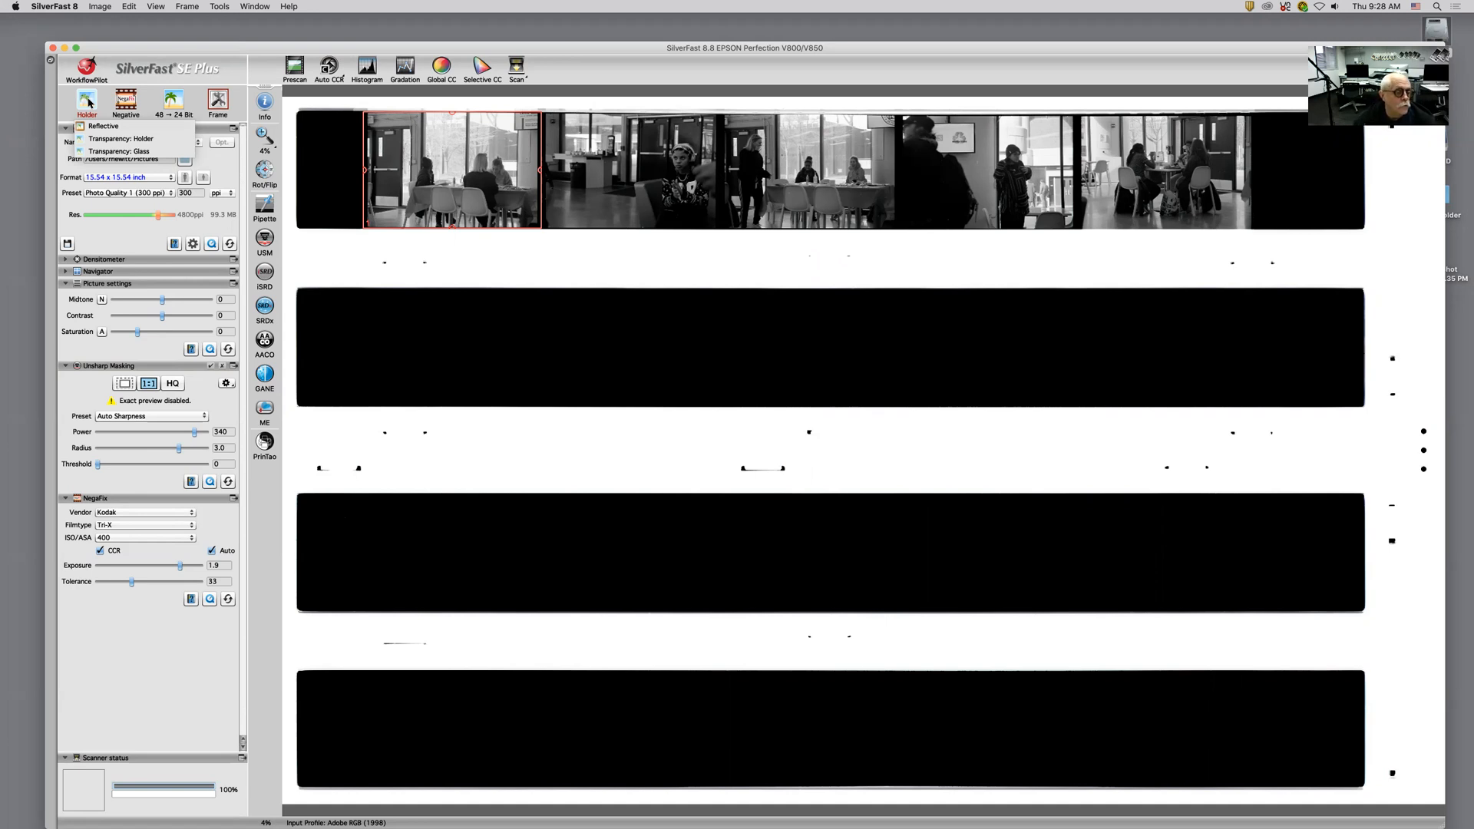
pyautogui.click(126, 152)
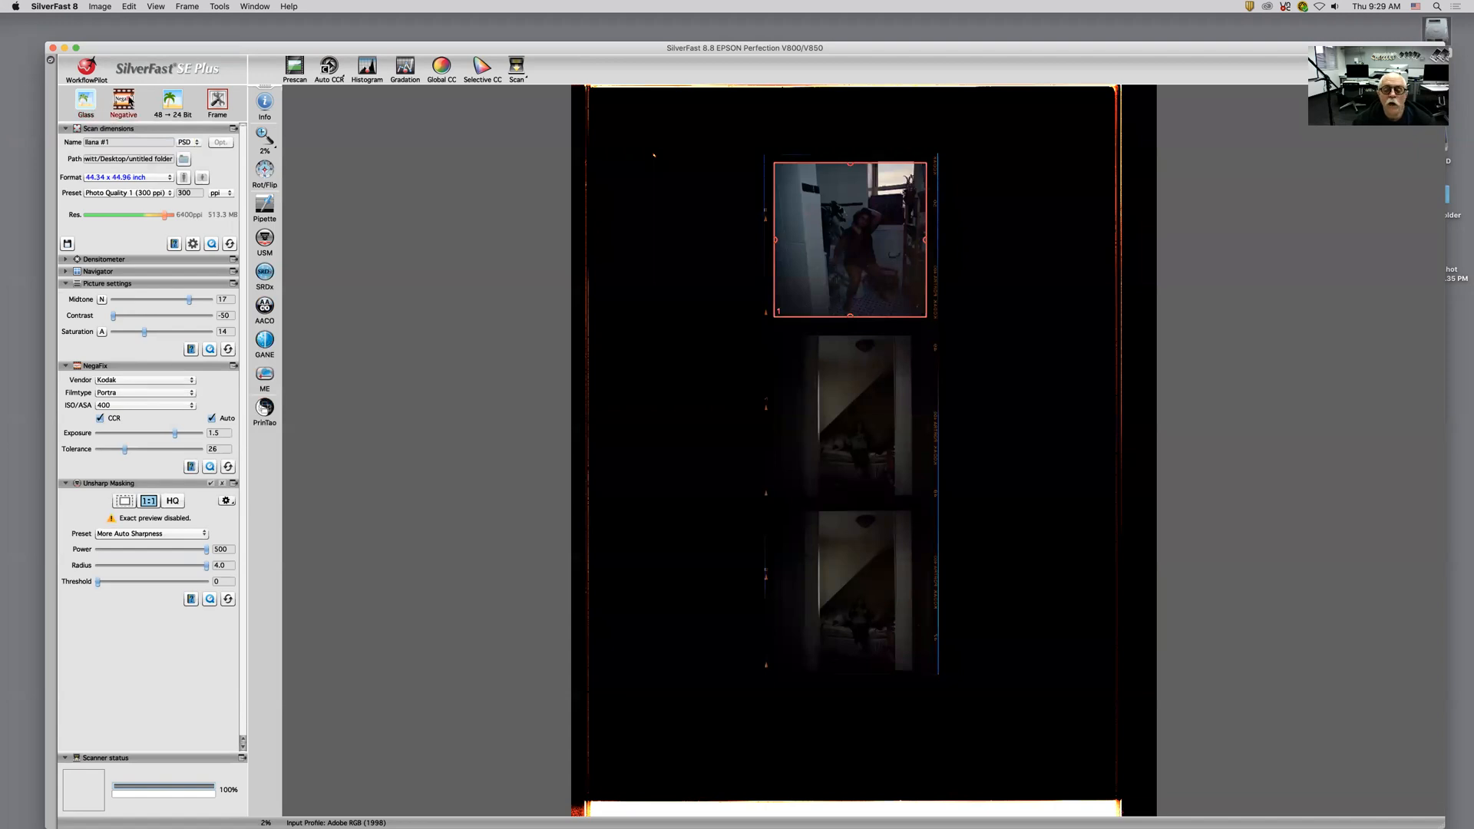
pyautogui.click(124, 100)
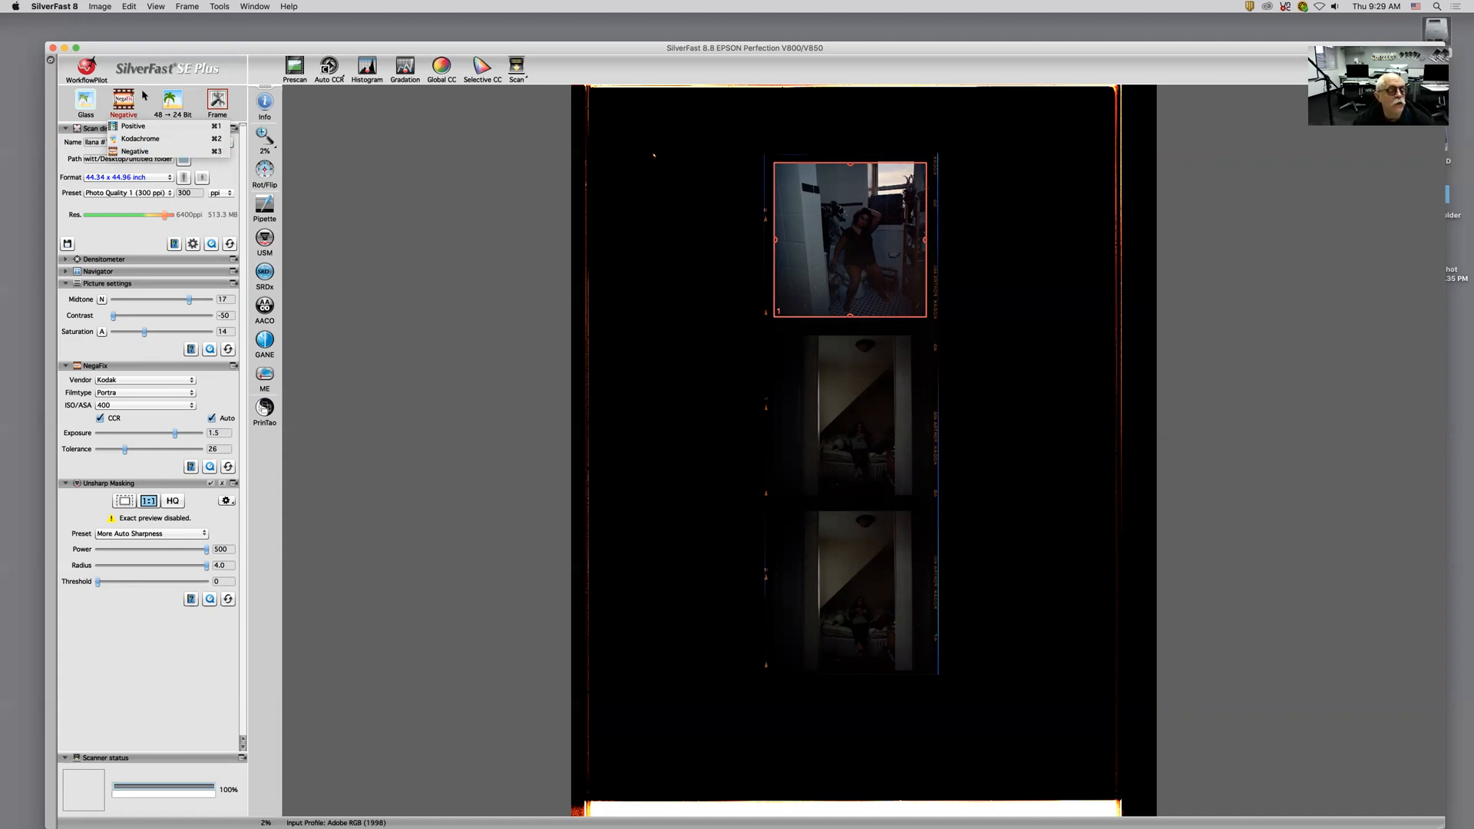
pyautogui.click(145, 96)
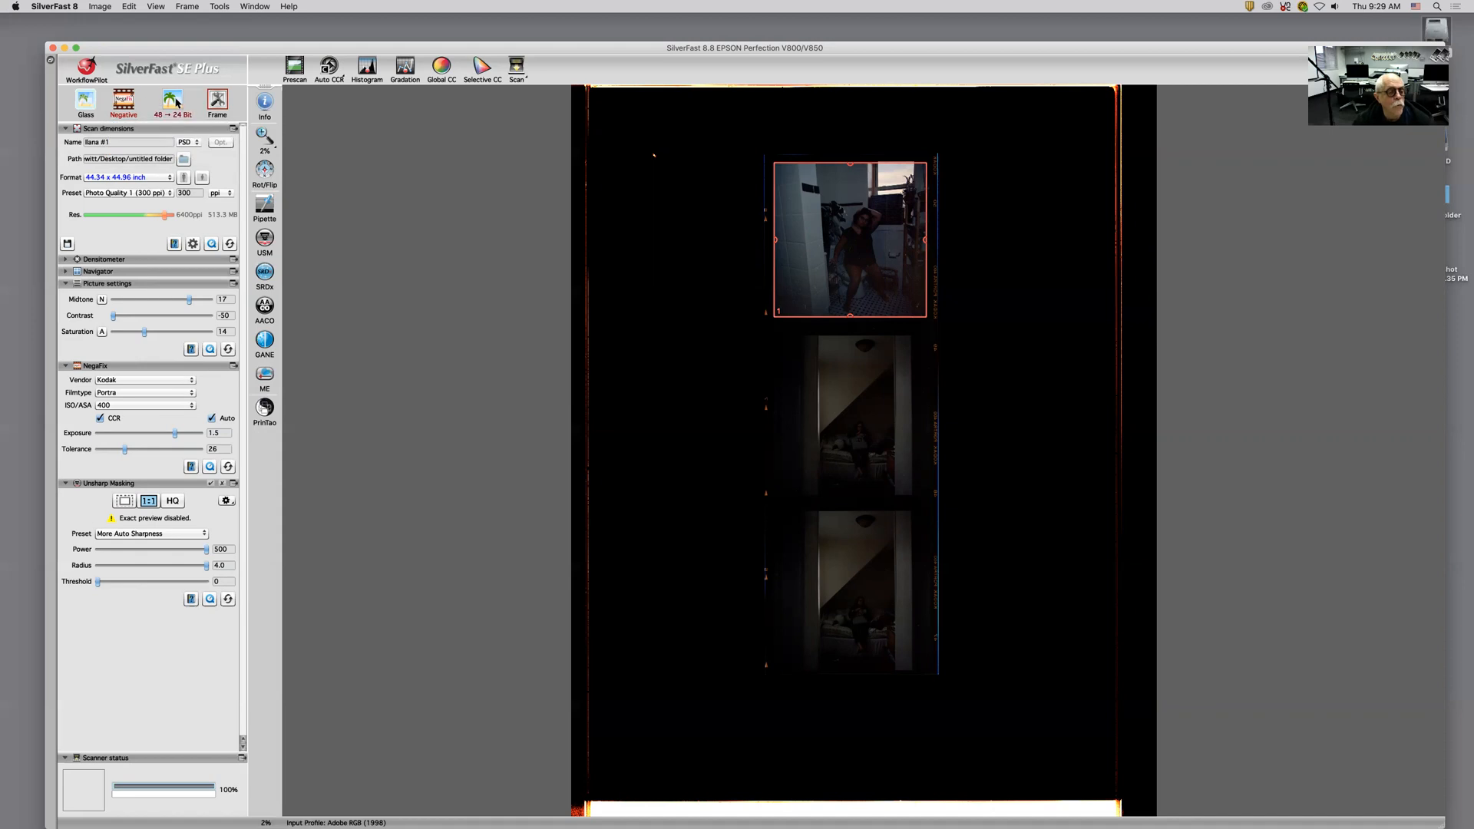
pyautogui.click(176, 102)
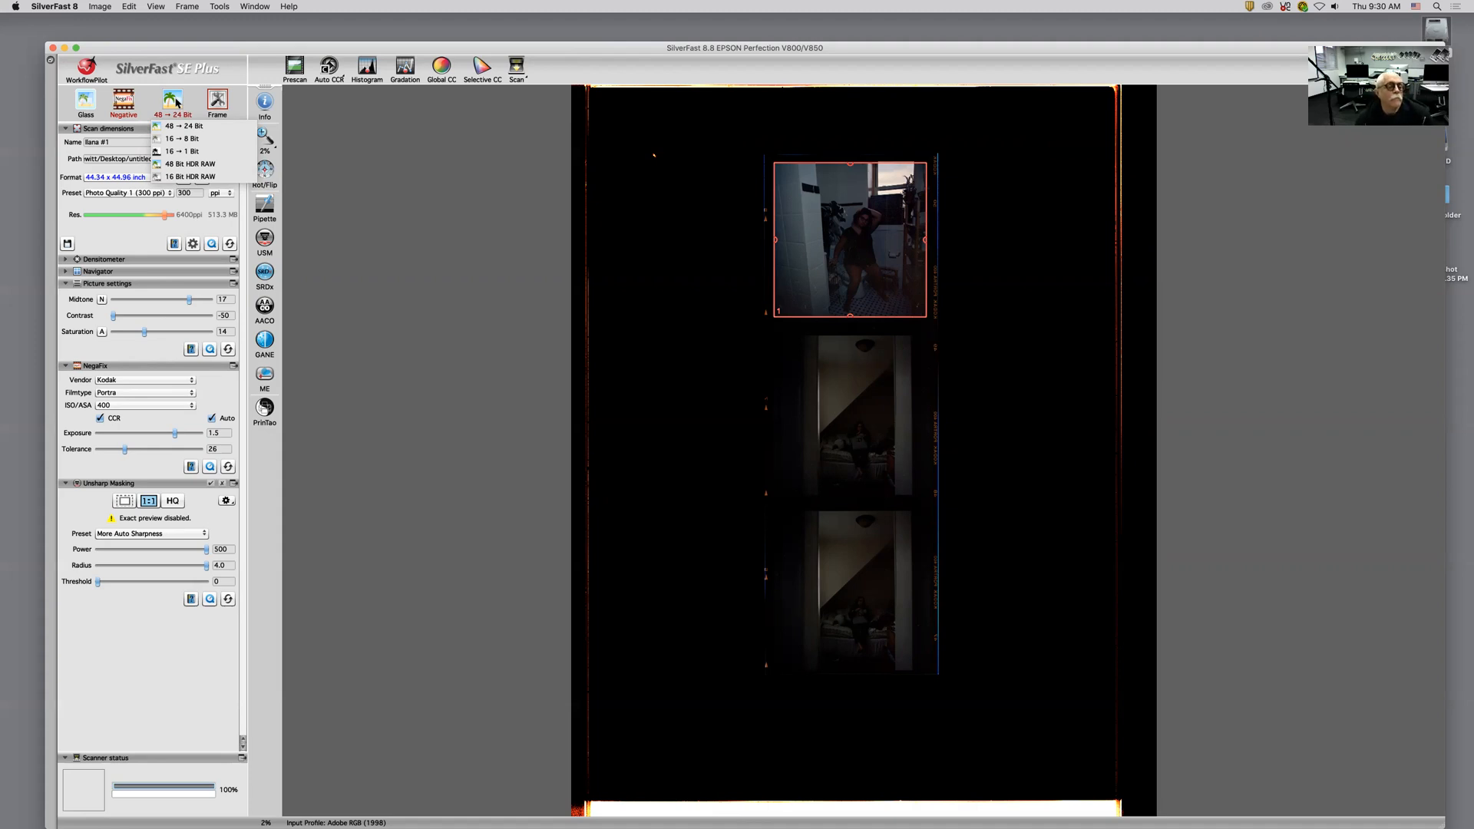
pyautogui.click(231, 74)
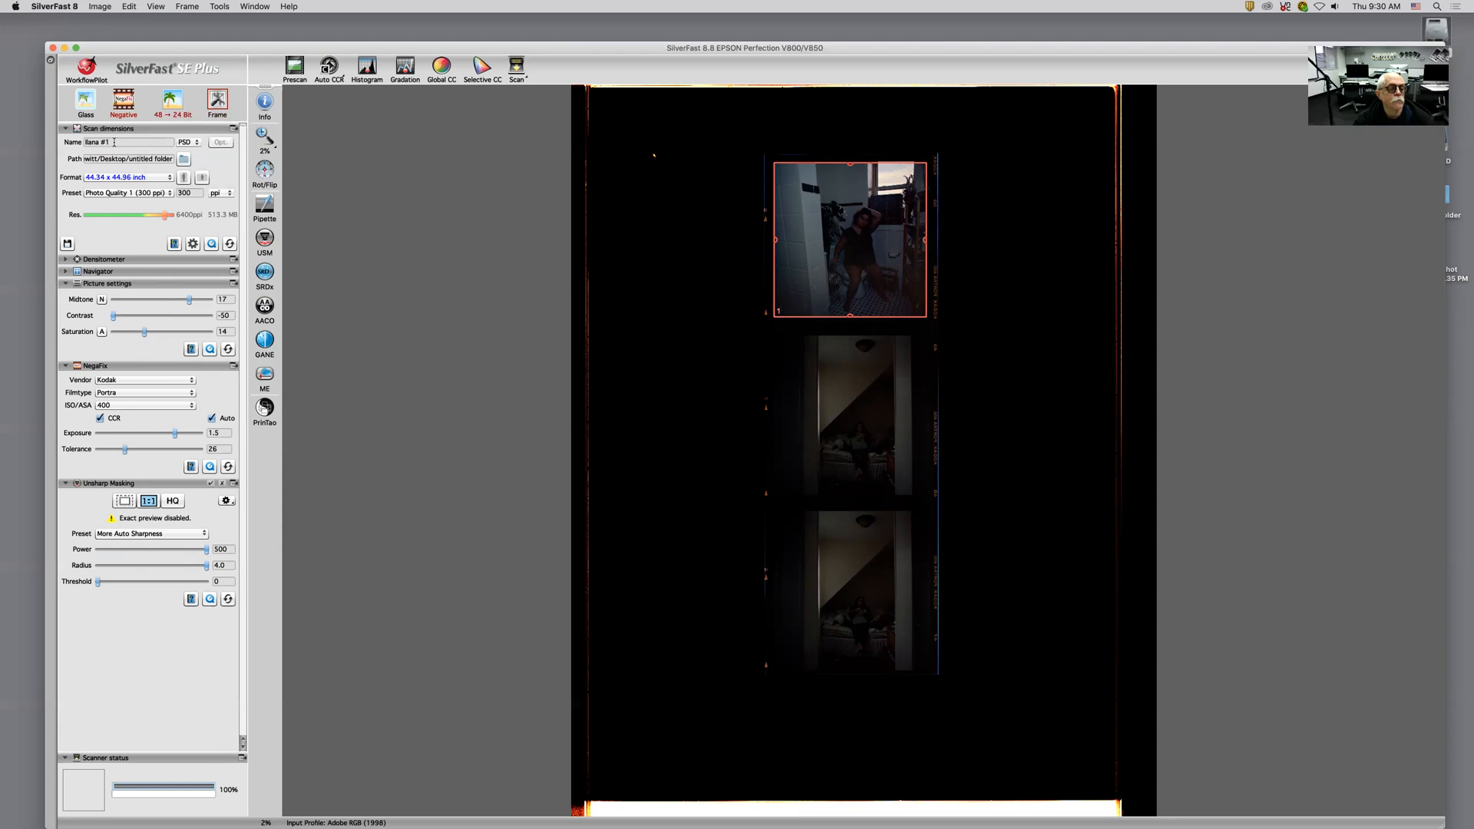
# Step: Name the scan Test and choose PSD as the output file format
pyautogui.write('1')
pyautogui.press('Return')
pyautogui.write('1')
pyautogui.write('est')
pyautogui.click(197, 147)
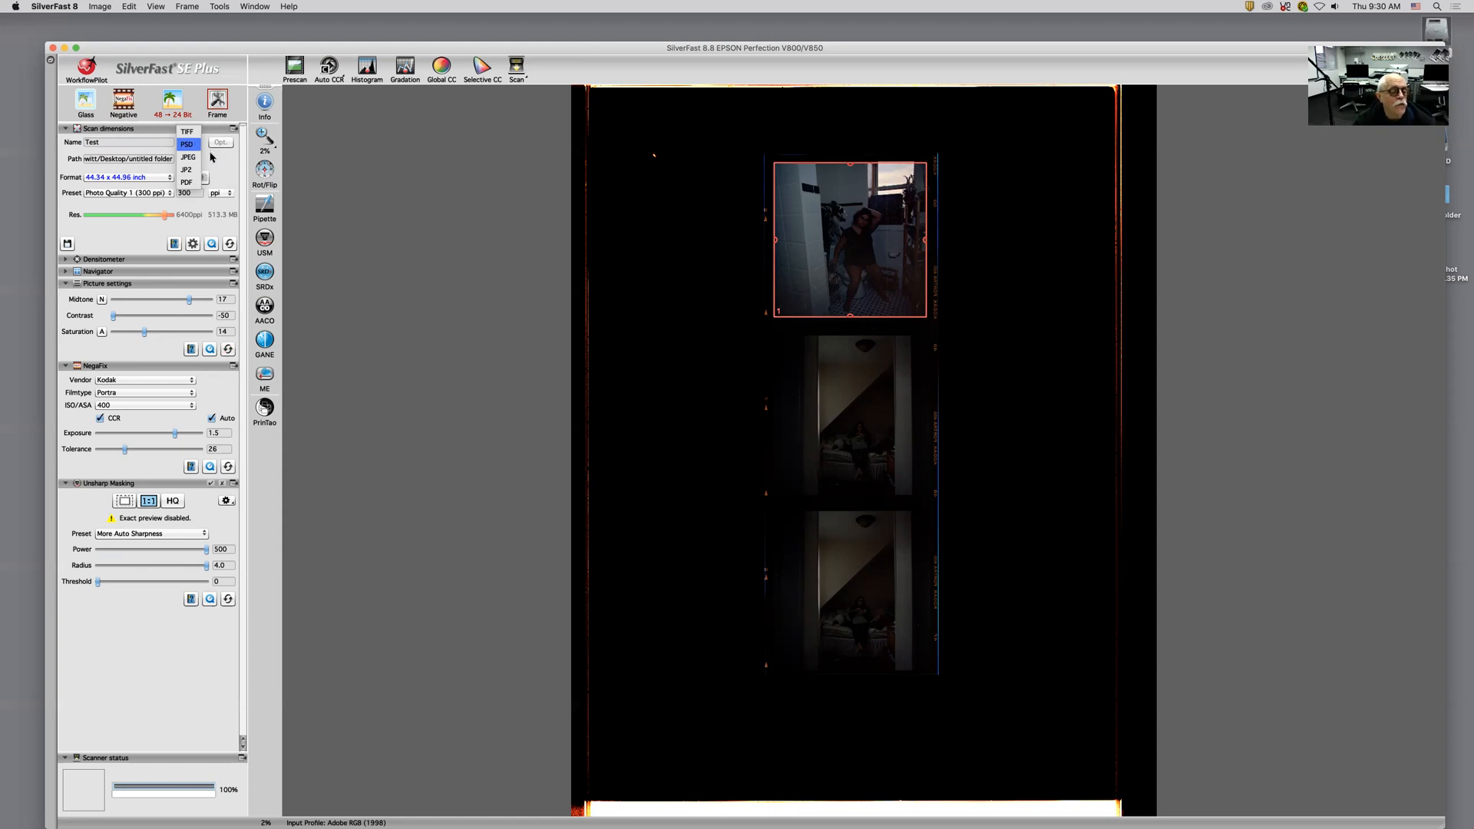
pyautogui.press('Return')
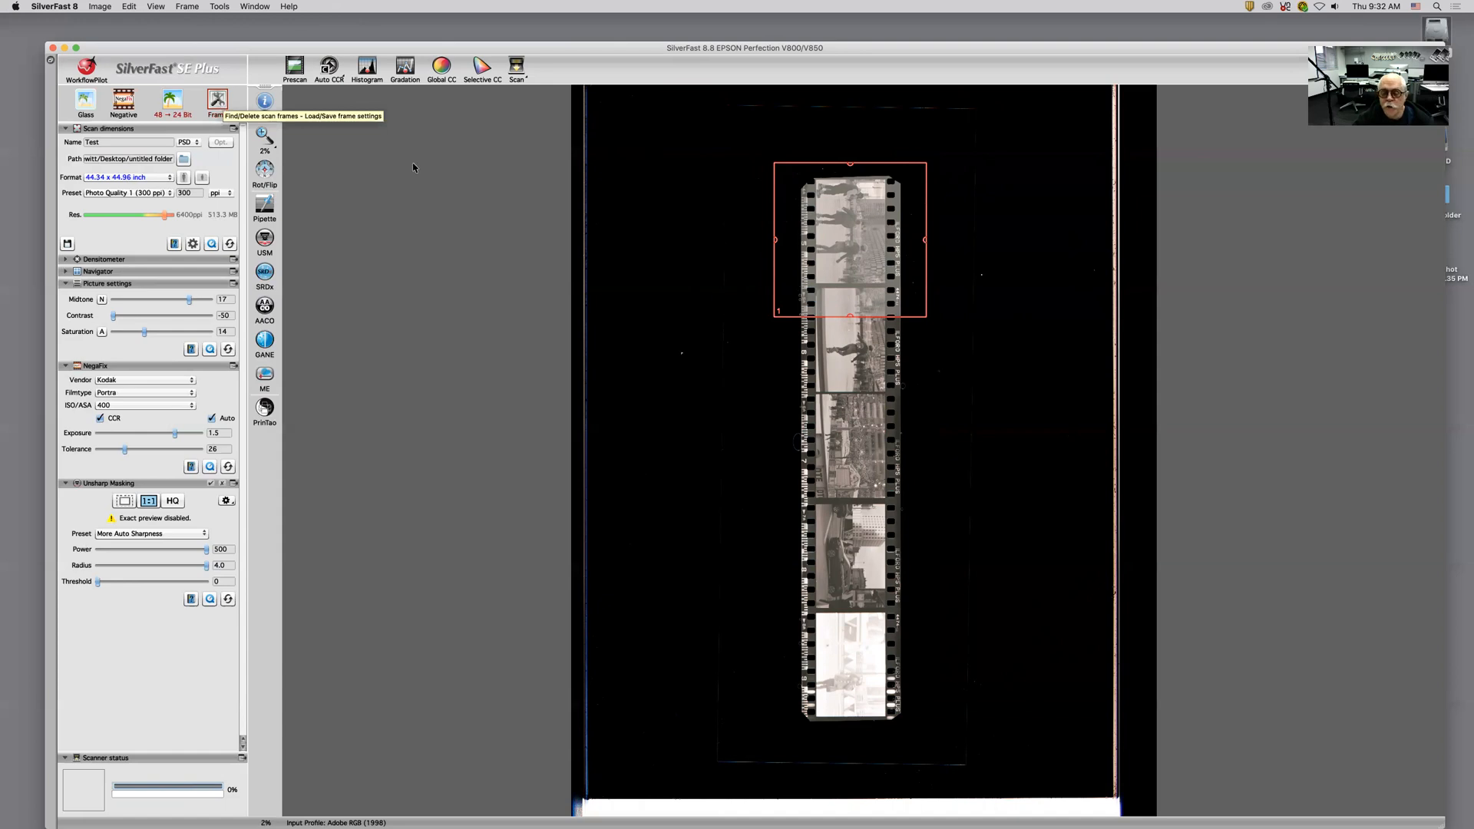
# Step: Move and resize the scan frame so it tightly fits the second negative frame on the strip
pyautogui.moveTo(875, 284); pyautogui.dragTo(878, 334)
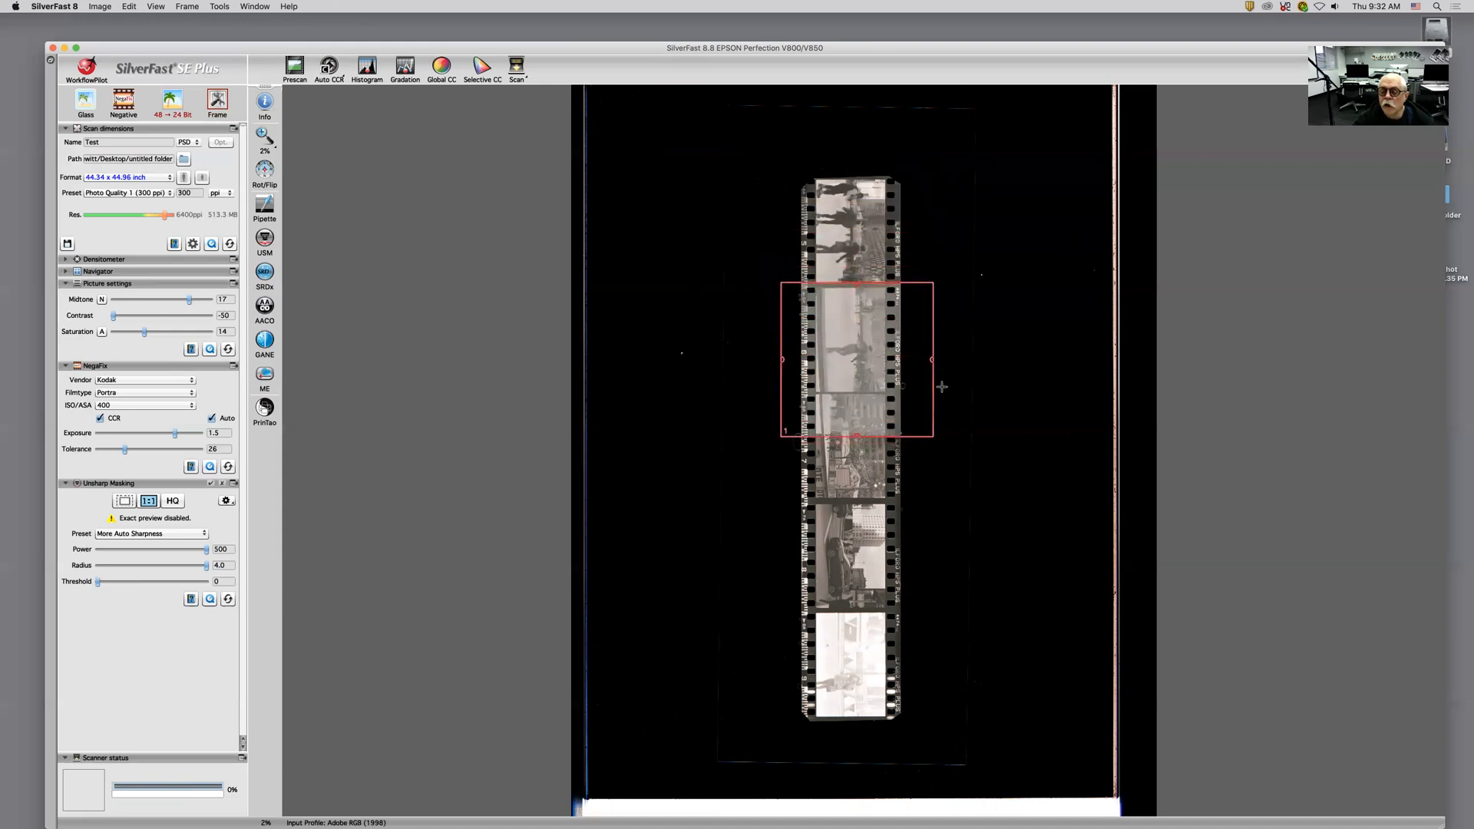
pyautogui.moveTo(932, 379); pyautogui.dragTo(890, 375)
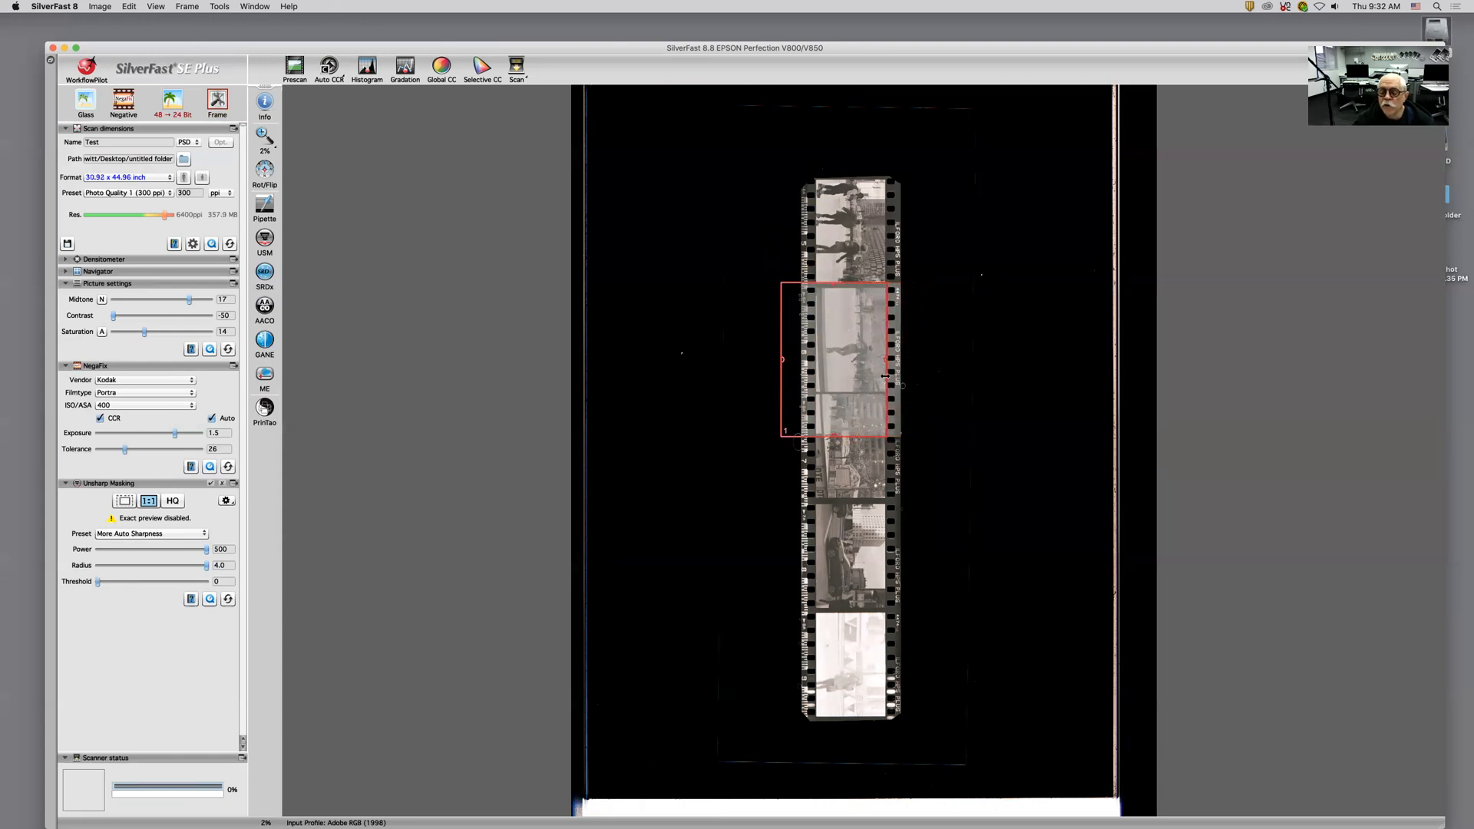
pyautogui.moveTo(781, 386); pyautogui.dragTo(814, 385)
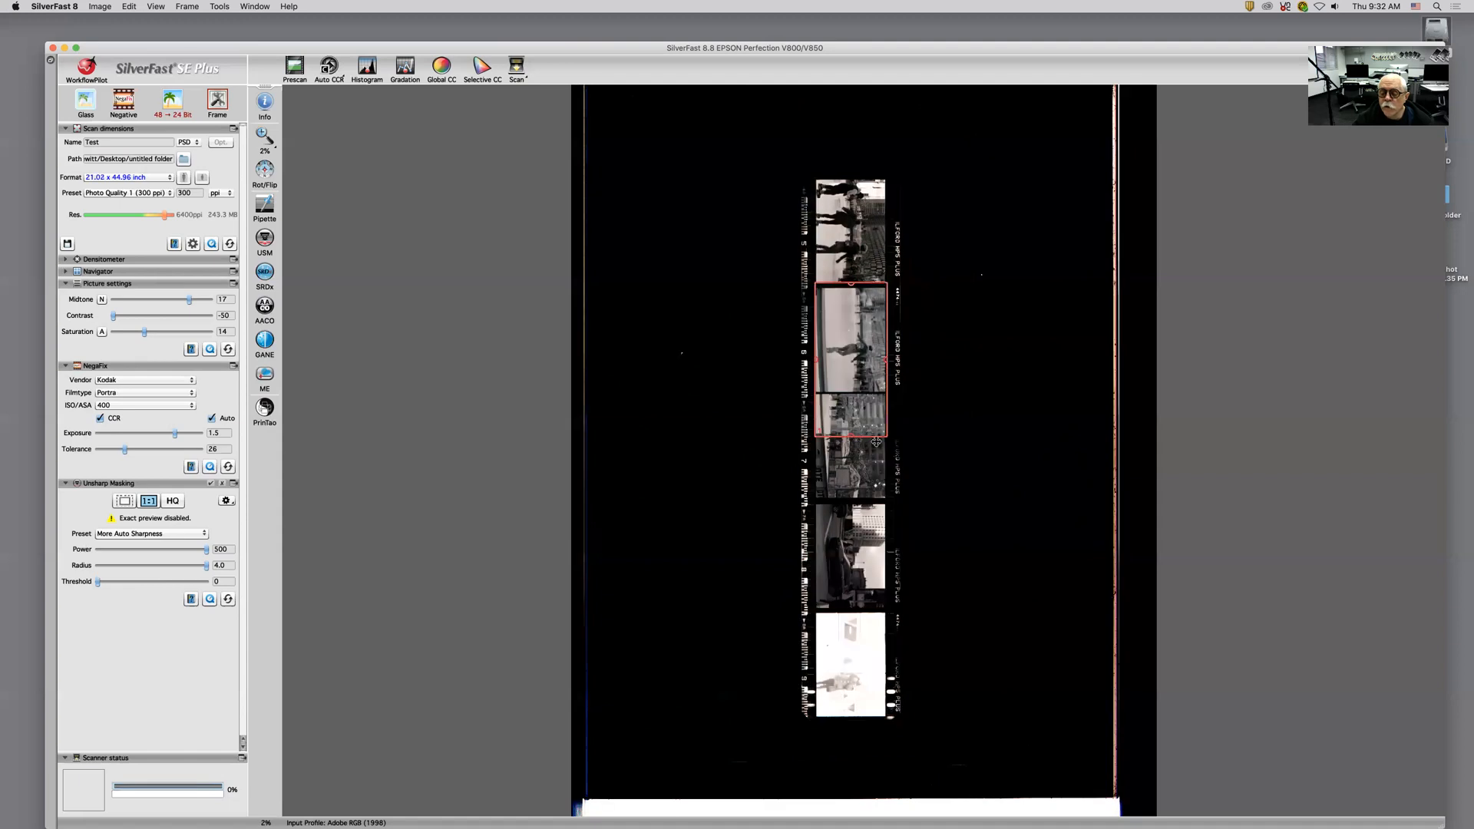
pyautogui.moveTo(869, 427); pyautogui.dragTo(869, 394)
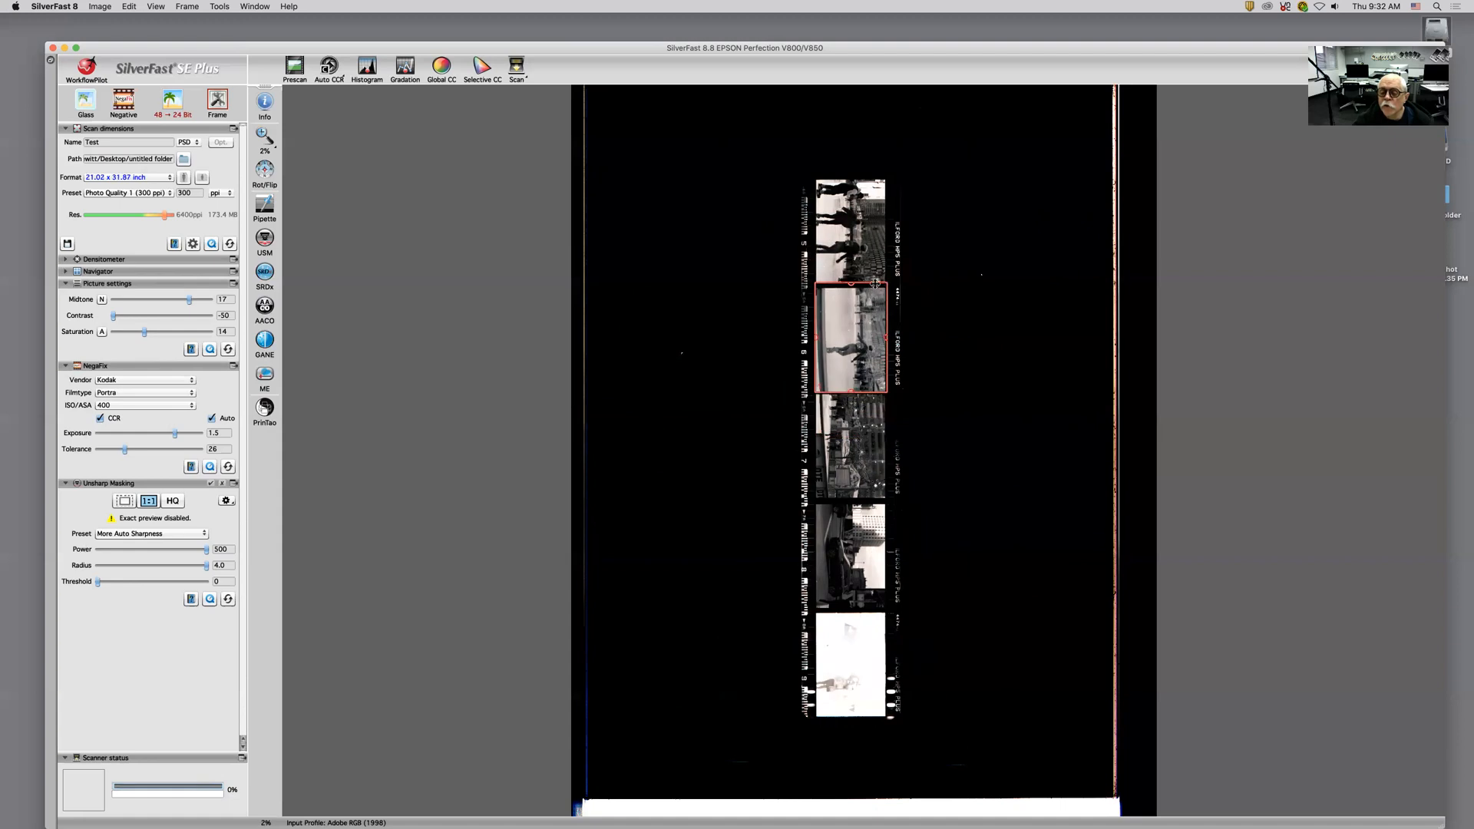
pyautogui.moveTo(869, 284); pyautogui.dragTo(869, 289)
pyautogui.moveTo(812, 361); pyautogui.dragTo(904, 371)
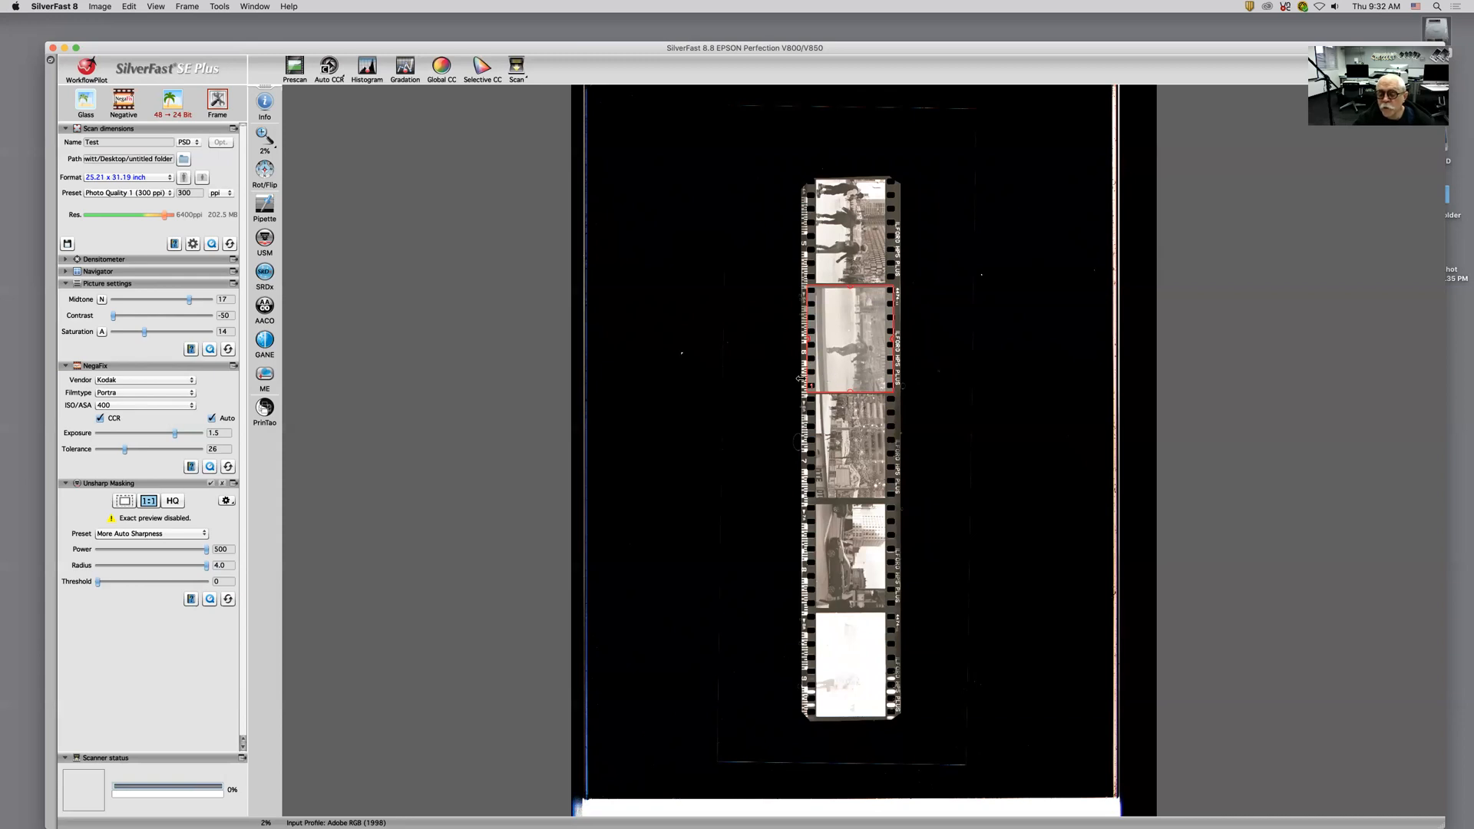
pyautogui.moveTo(809, 377); pyautogui.dragTo(811, 376)
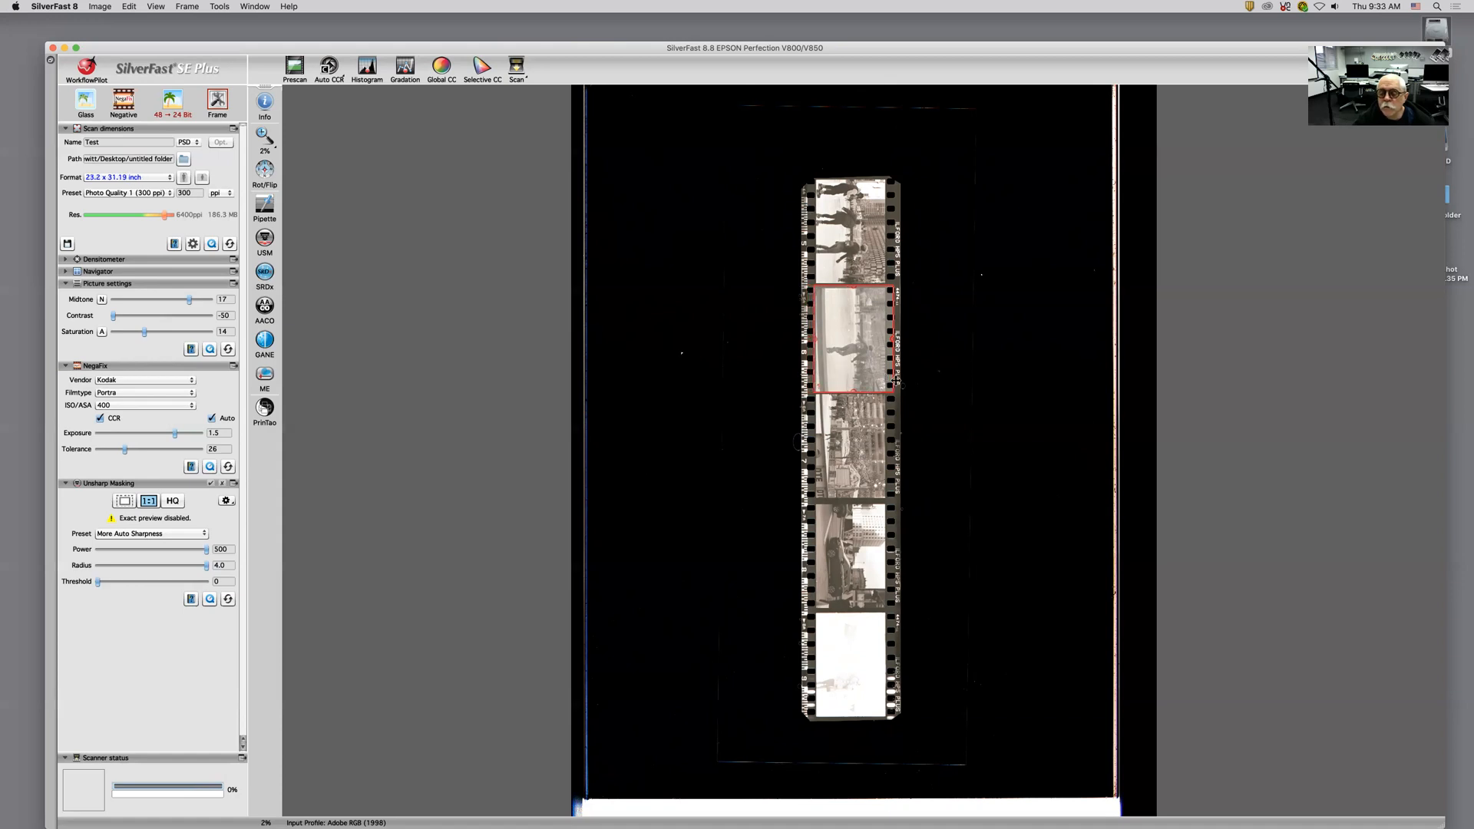
pyautogui.moveTo(891, 376); pyautogui.dragTo(889, 377)
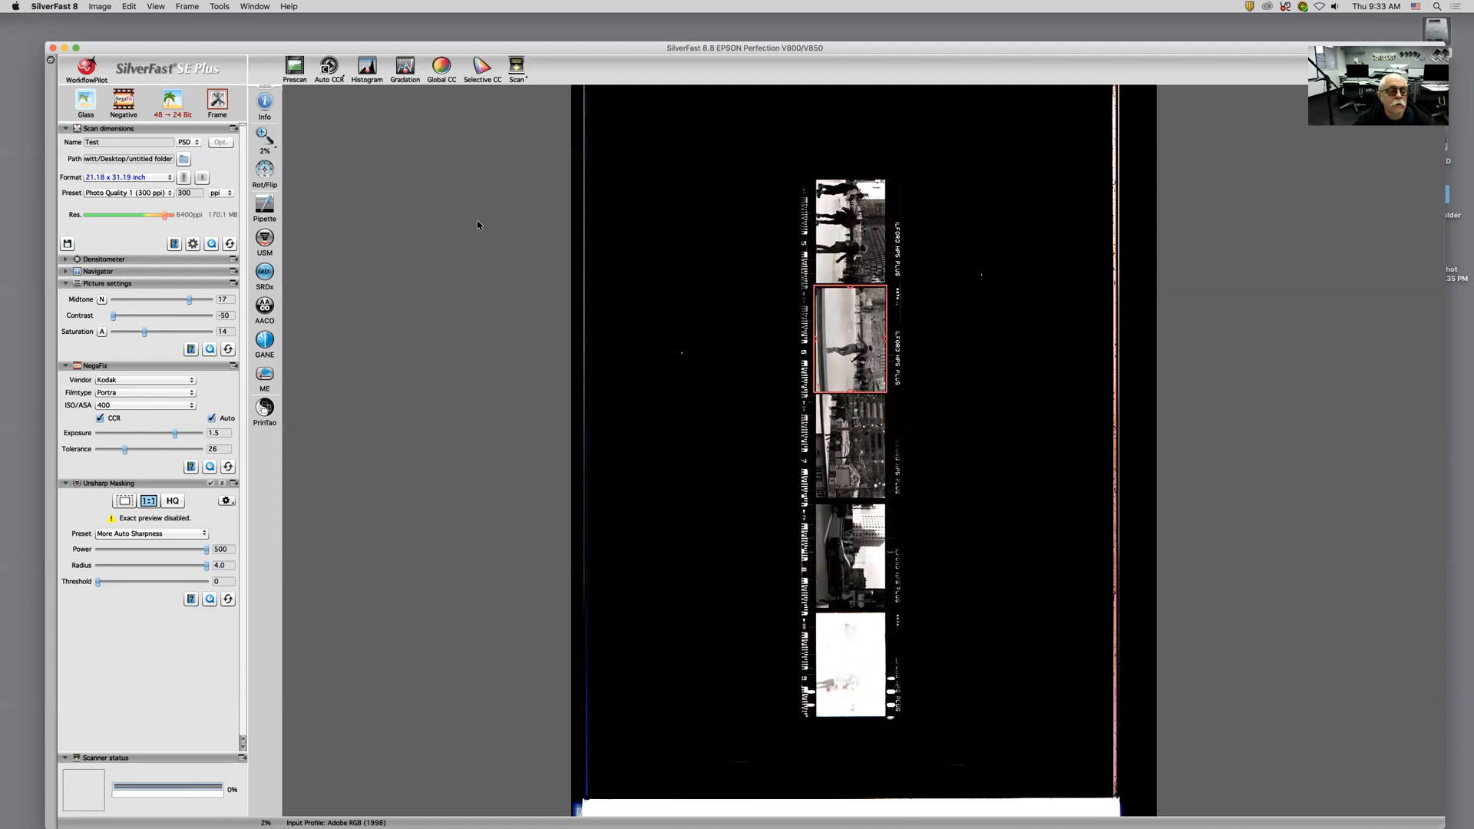
# Step: Zoom into the framed negative and rotate it clockwise
pyautogui.click(265, 137)
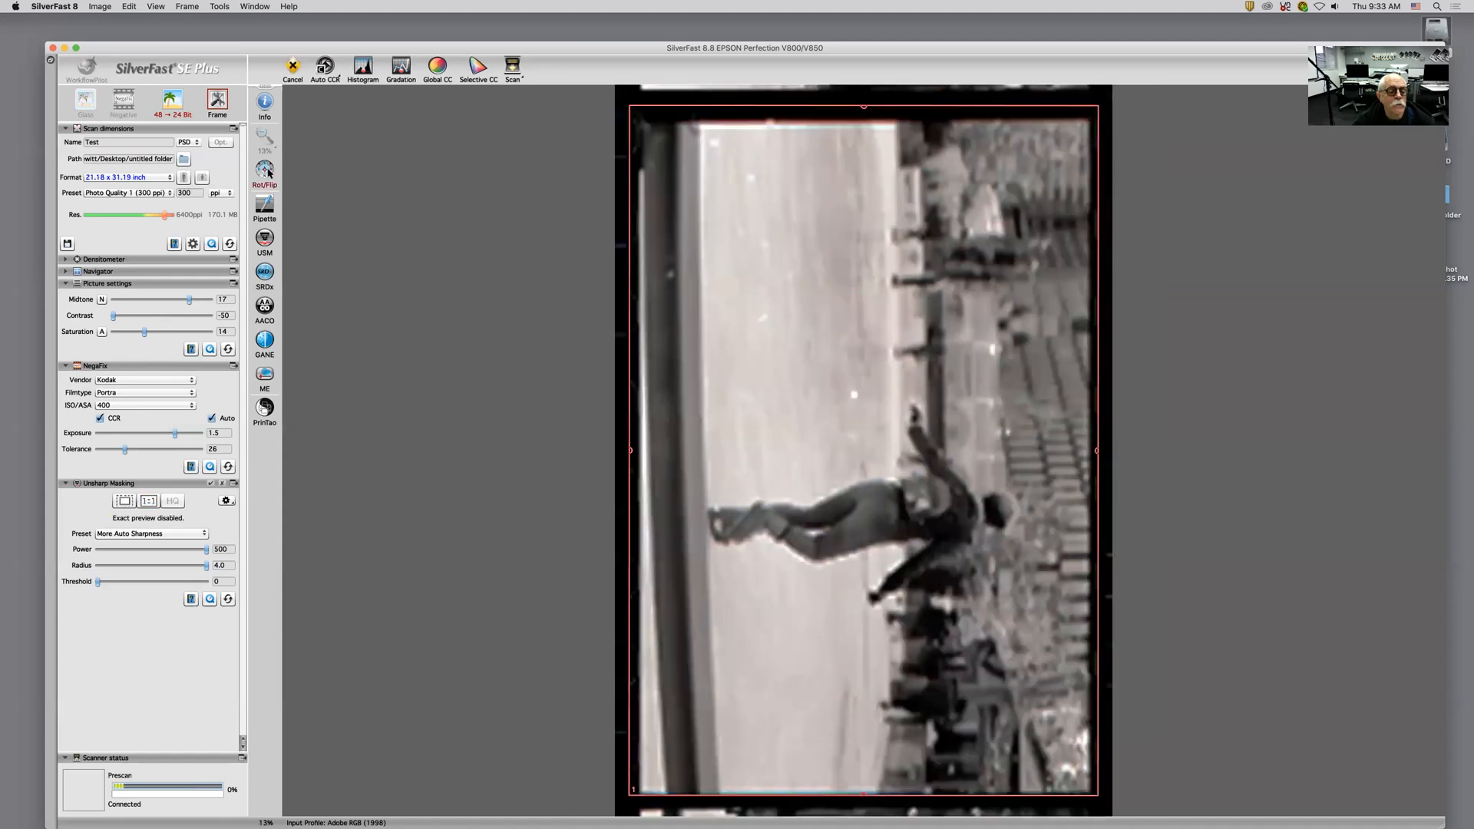
pyautogui.click(265, 170)
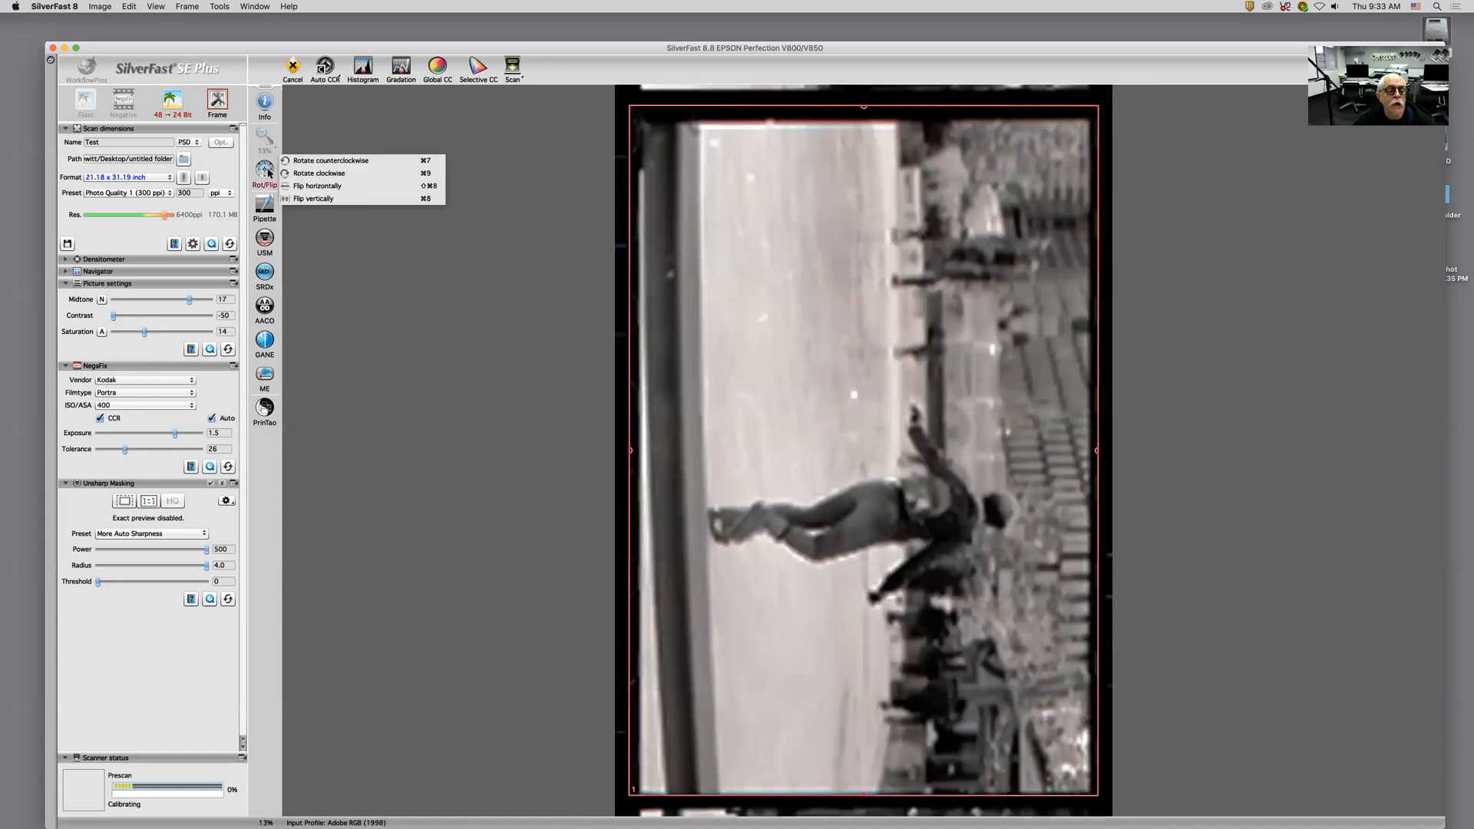
pyautogui.click(347, 165)
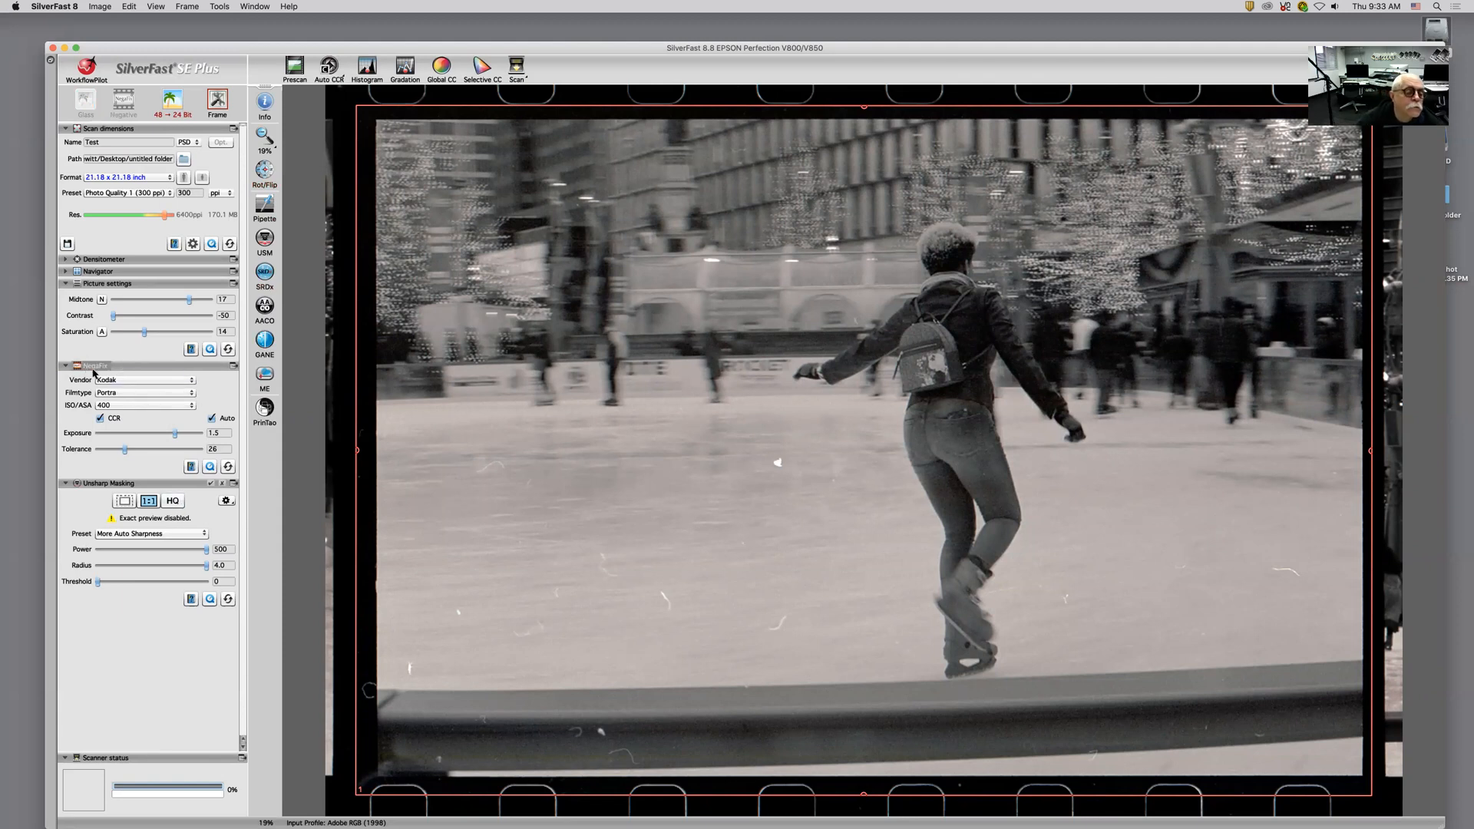
# Step: Set the NegaFix film type to Tri-X and the exposure to about 2.3
pyautogui.click(144, 393)
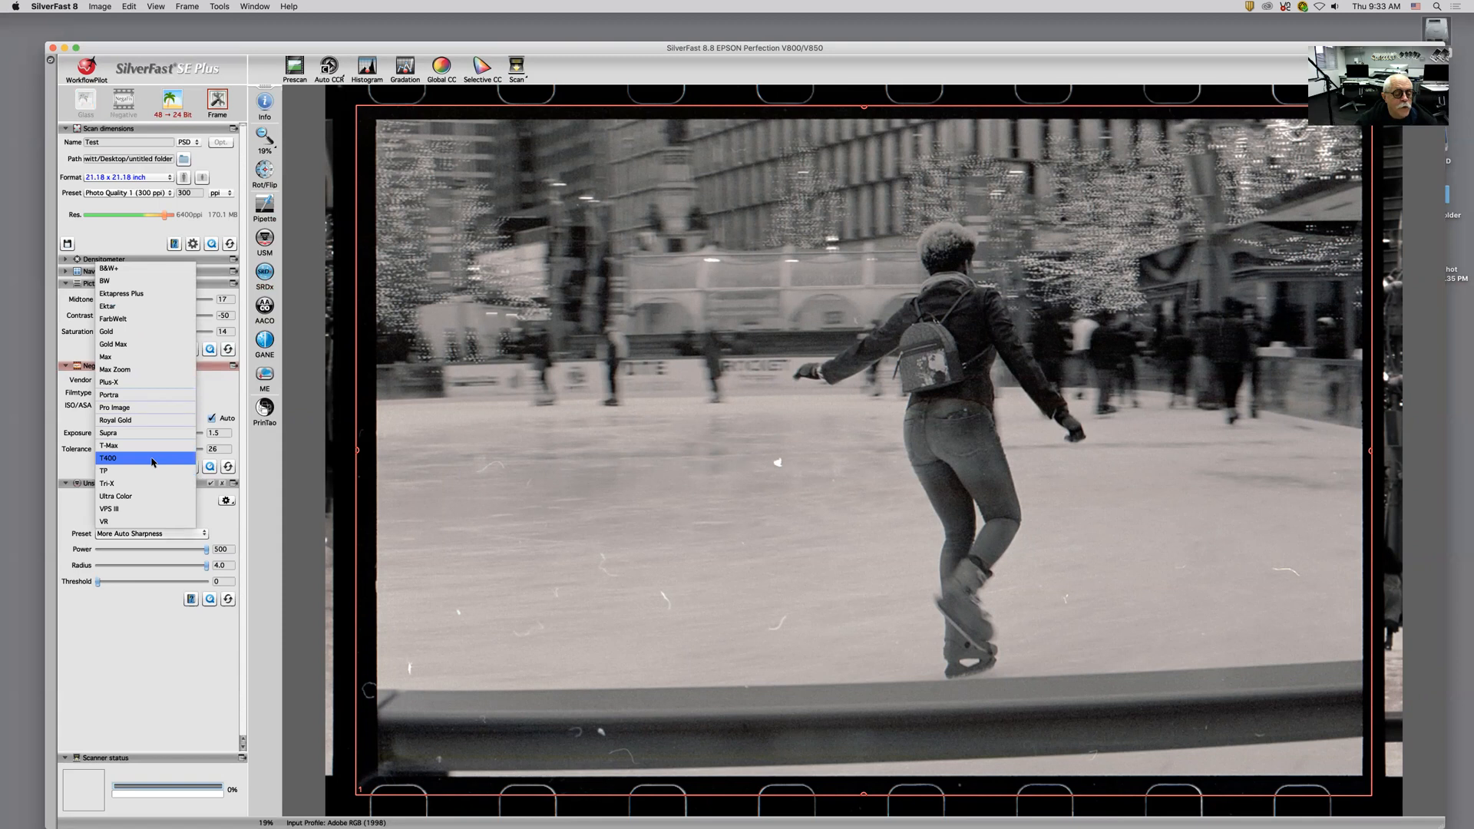
pyautogui.click(153, 484)
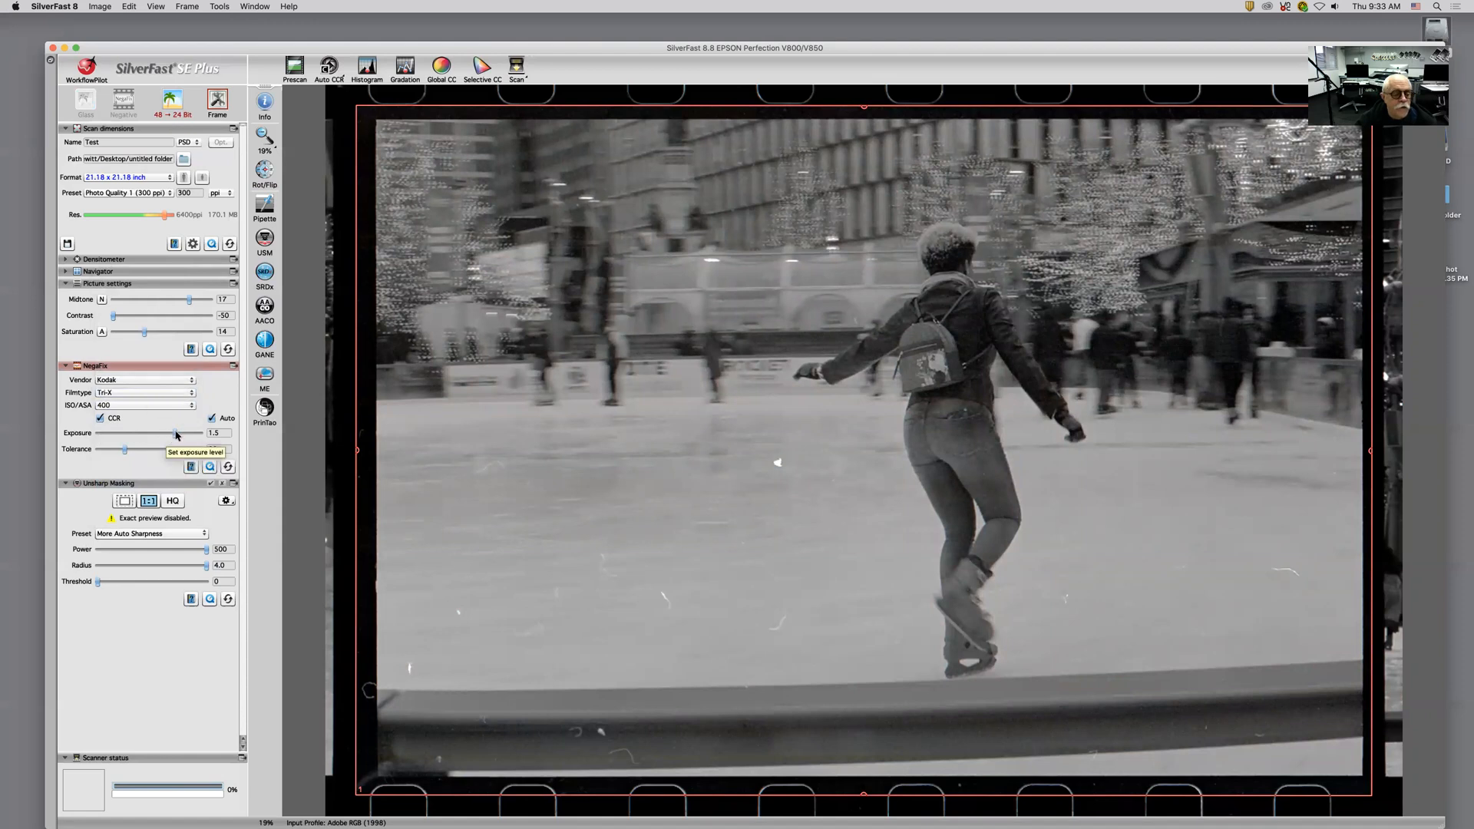
pyautogui.moveTo(175, 434); pyautogui.dragTo(196, 434)
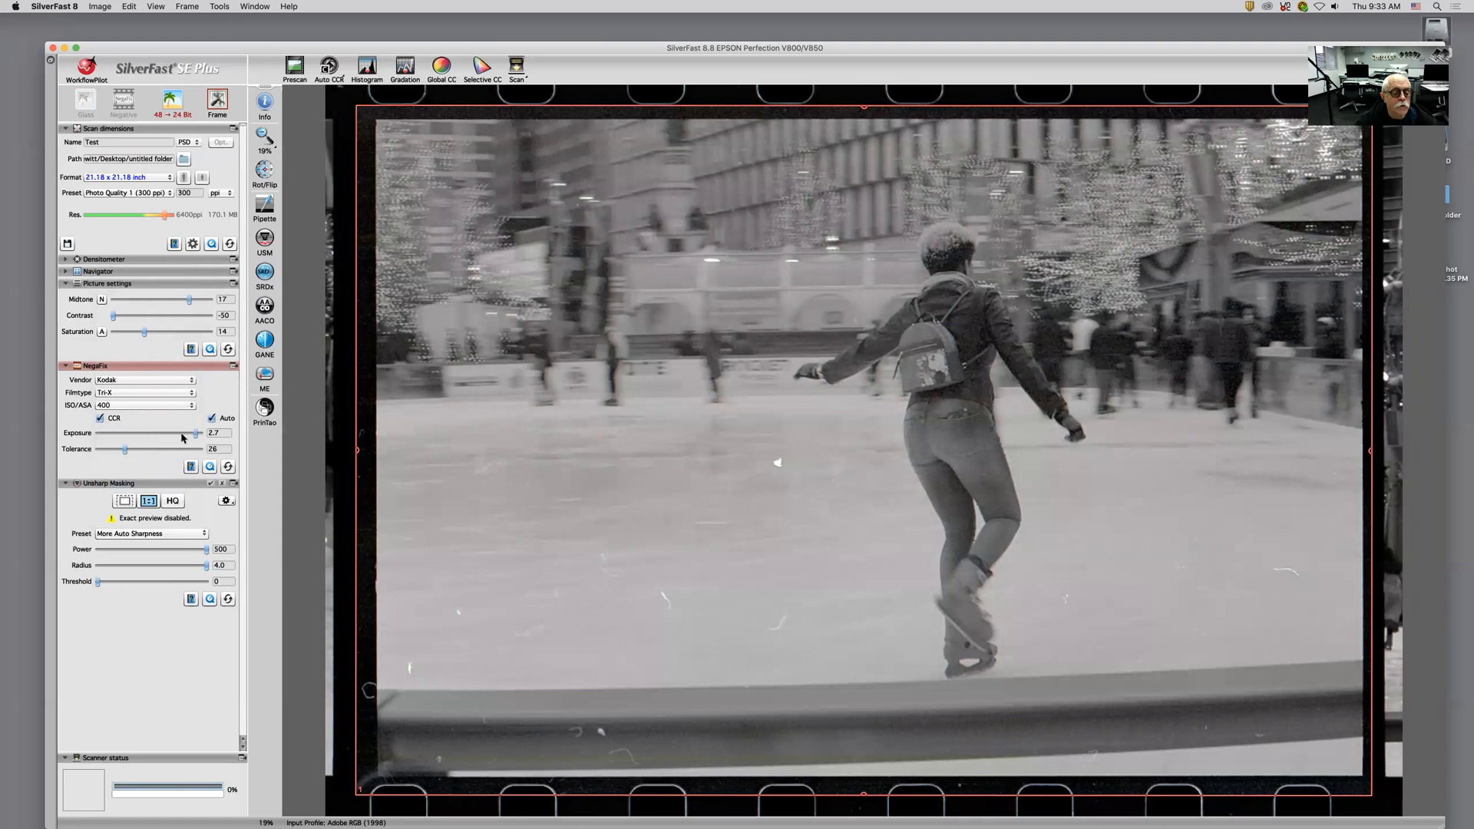
pyautogui.moveTo(196, 434)
pyautogui.mouseDown()
pyautogui.moveTo(170, 433)
pyautogui.moveTo(188, 433)
pyautogui.mouseUp()
# Step: Raise the midtone to 29 and lower the saturation to -50
pyautogui.moveTo(189, 305); pyautogui.dragTo(207, 306)
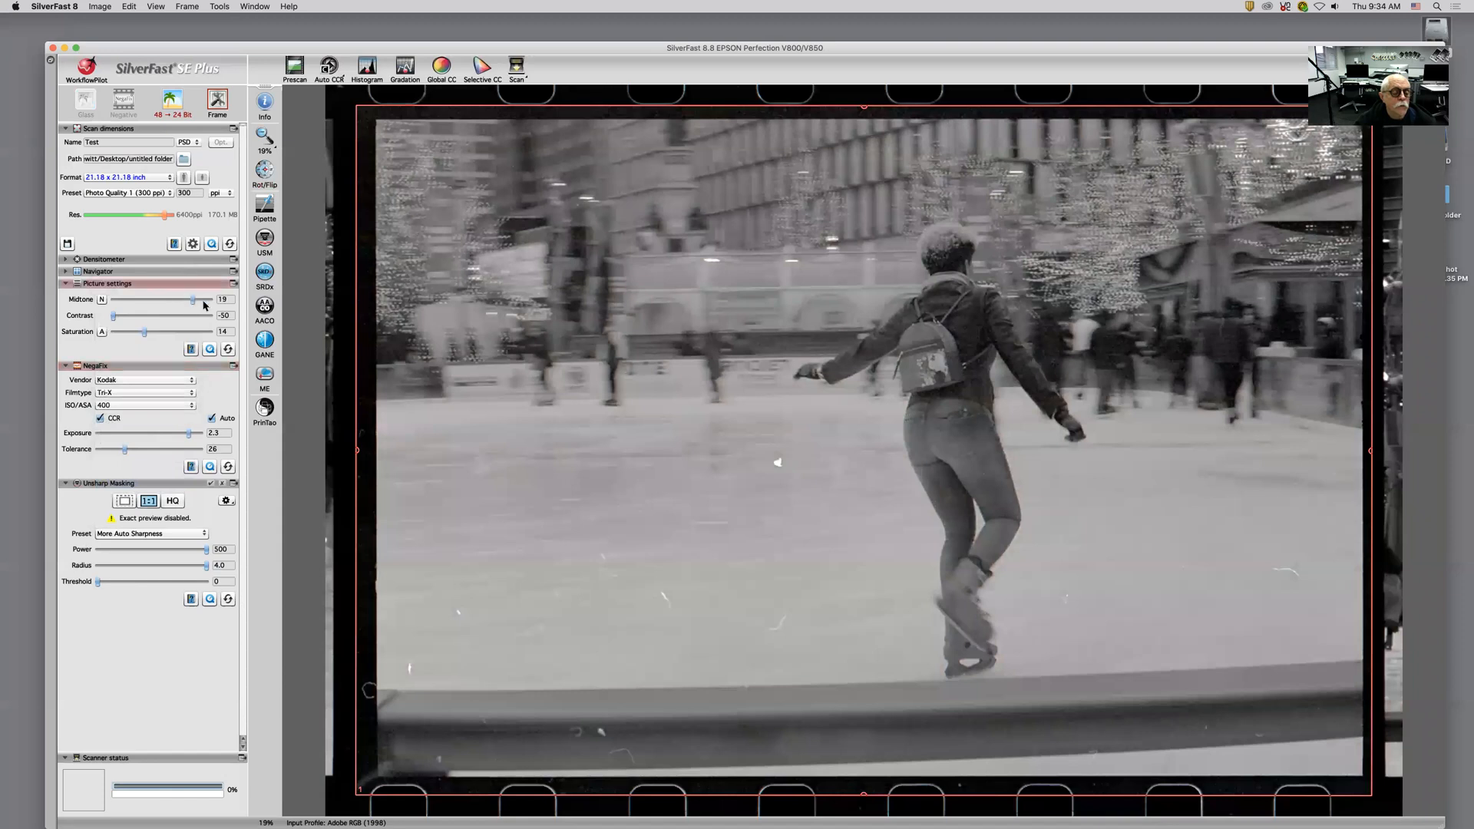
pyautogui.moveTo(113, 317)
pyautogui.mouseDown()
pyautogui.moveTo(177, 320)
pyautogui.moveTo(116, 321)
pyautogui.moveTo(113, 335)
pyautogui.mouseUp()
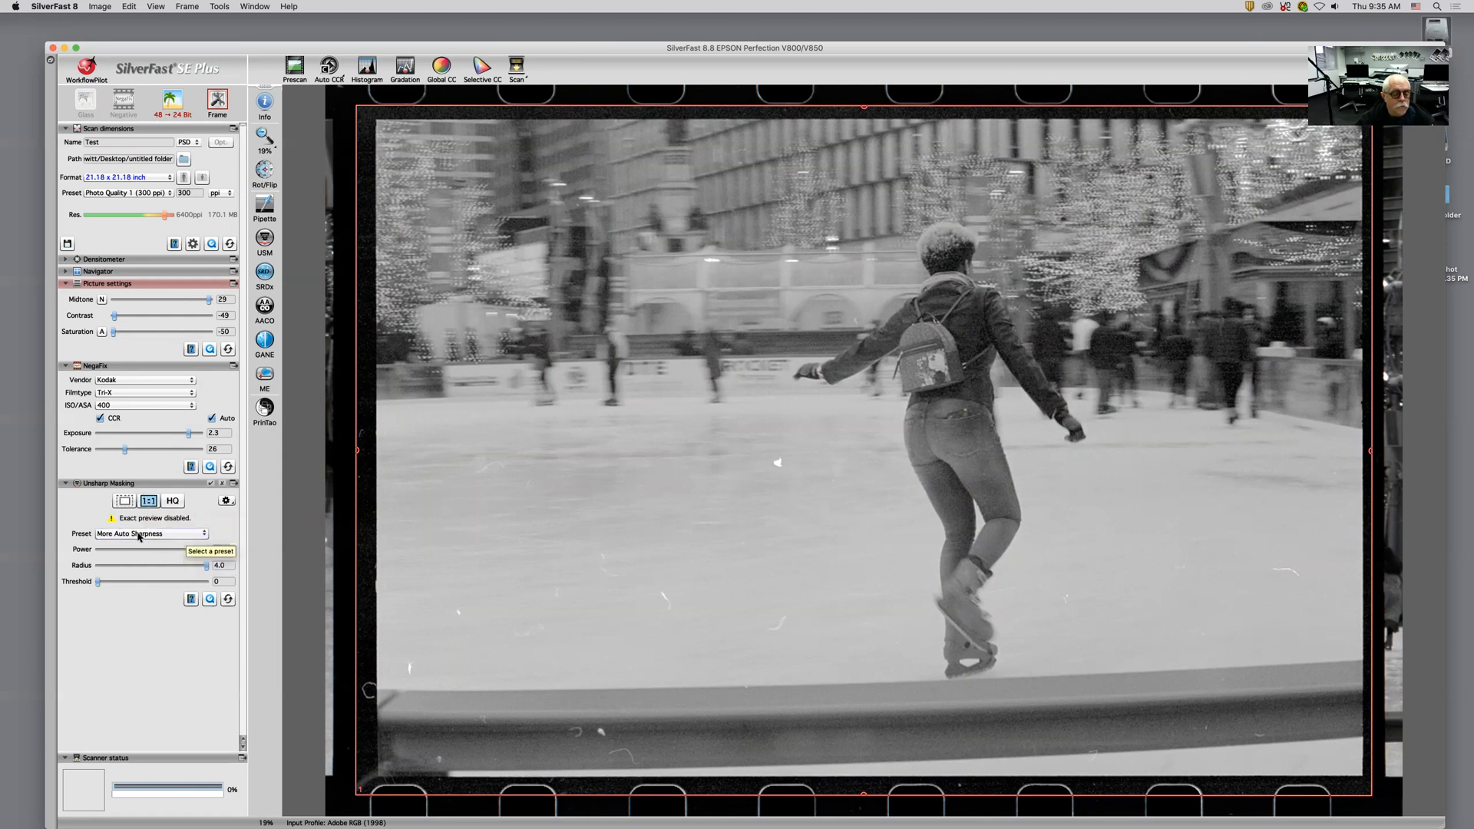
pyautogui.click(176, 537)
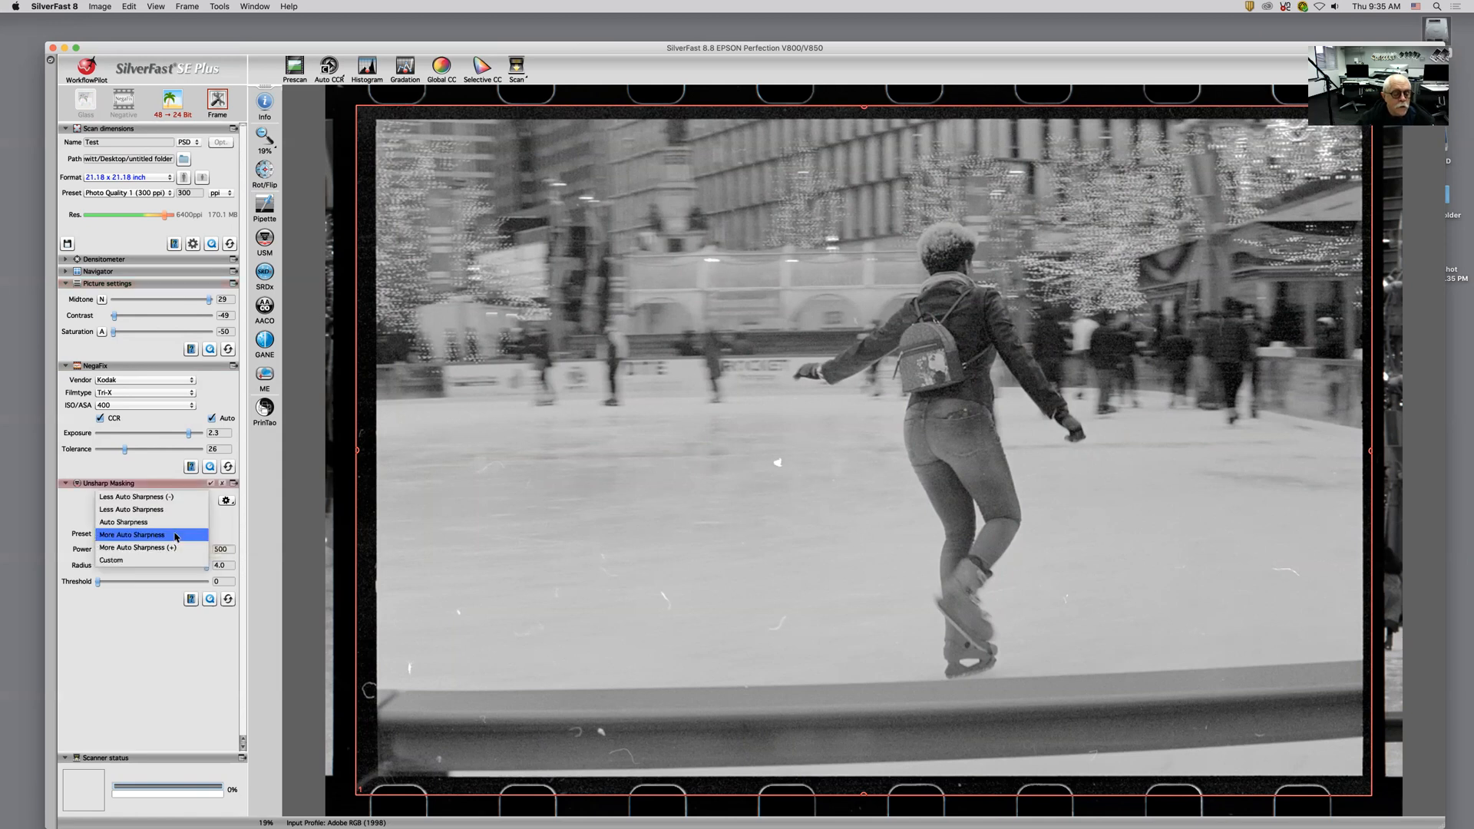
pyautogui.click(231, 525)
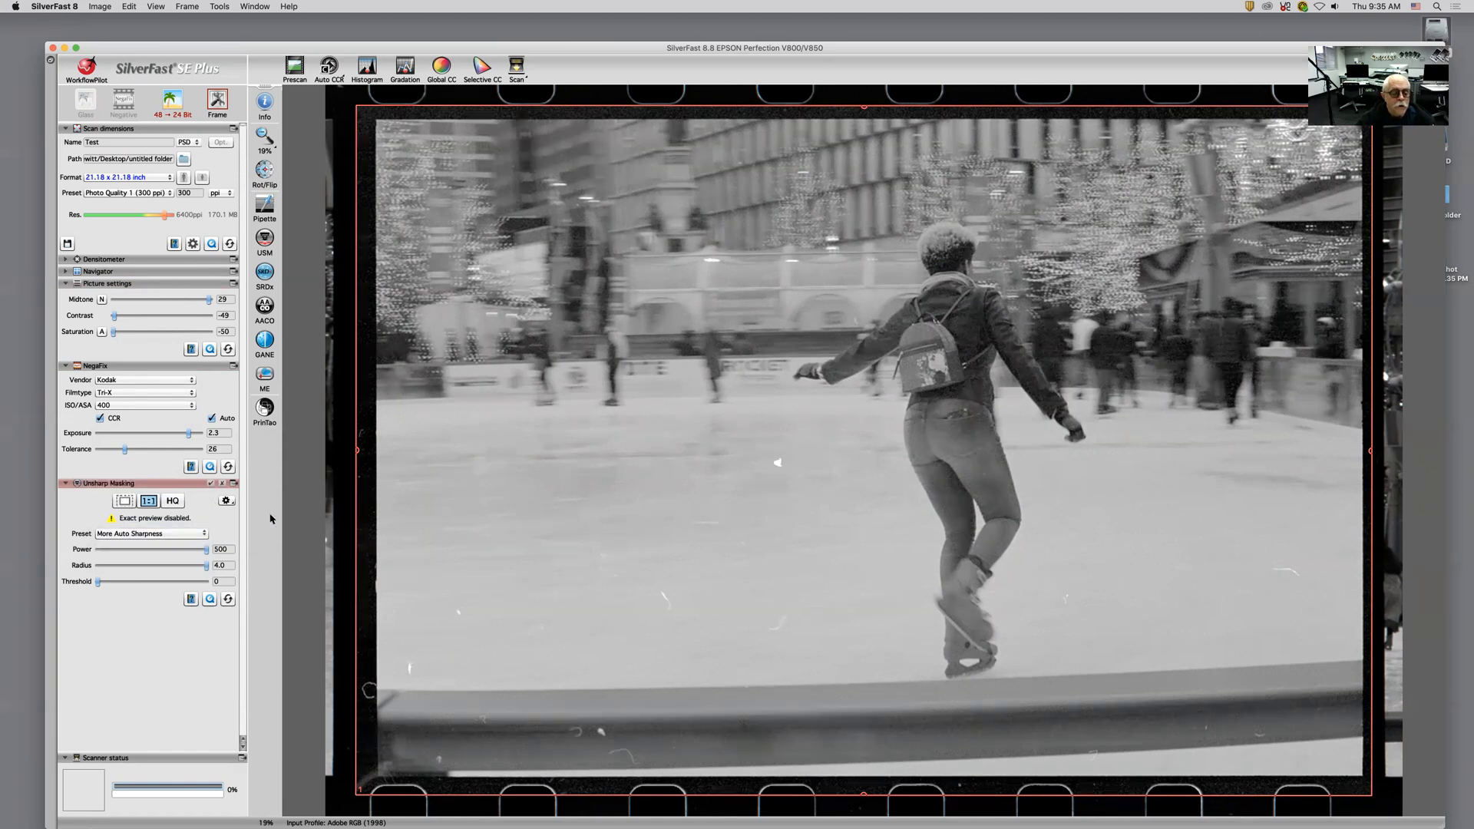
# Step: Open the NegaFix QuickTime tutorial movie and close its browser window
pyautogui.click(209, 470)
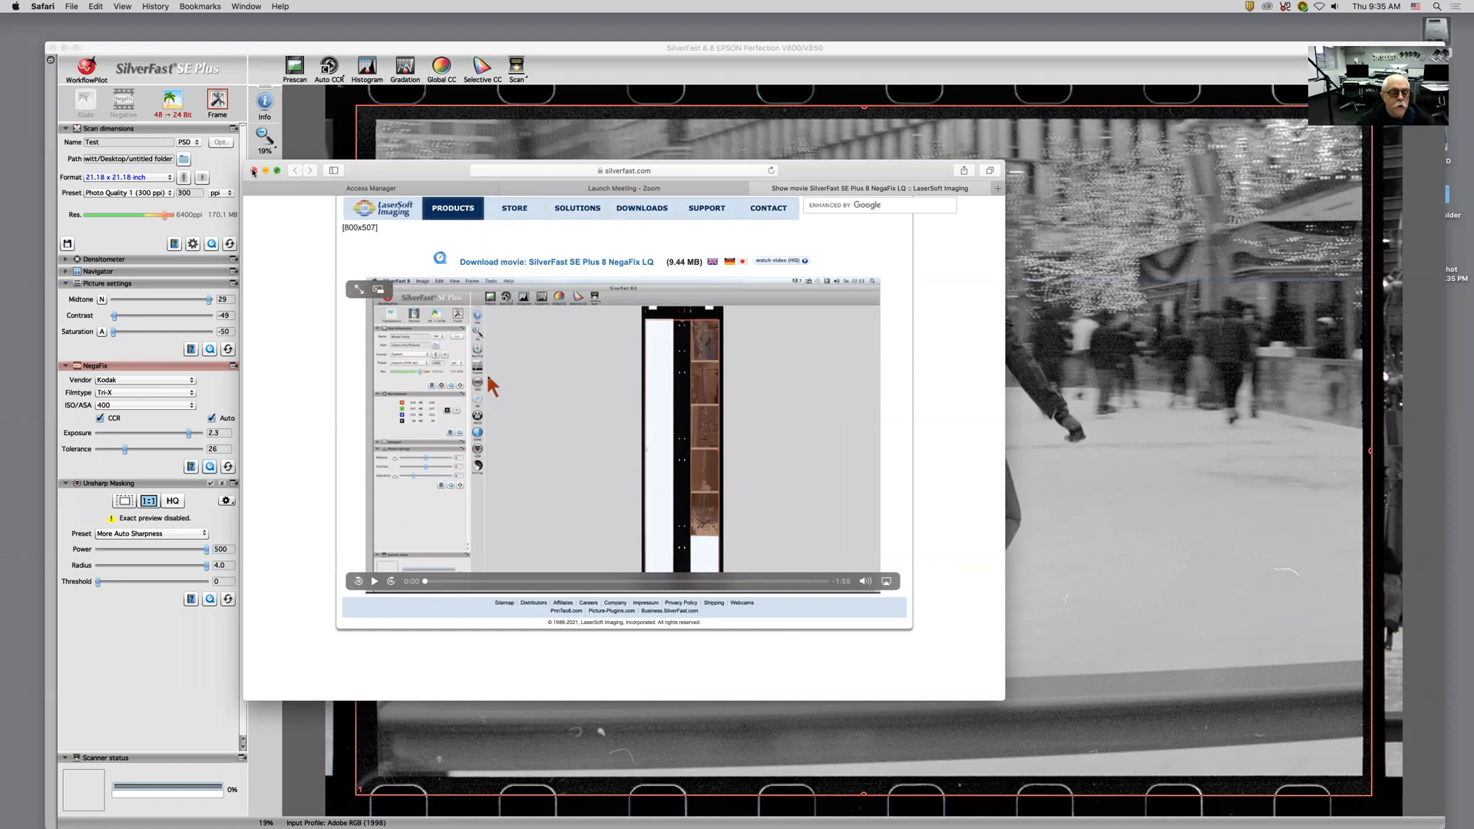
pyautogui.click(254, 171)
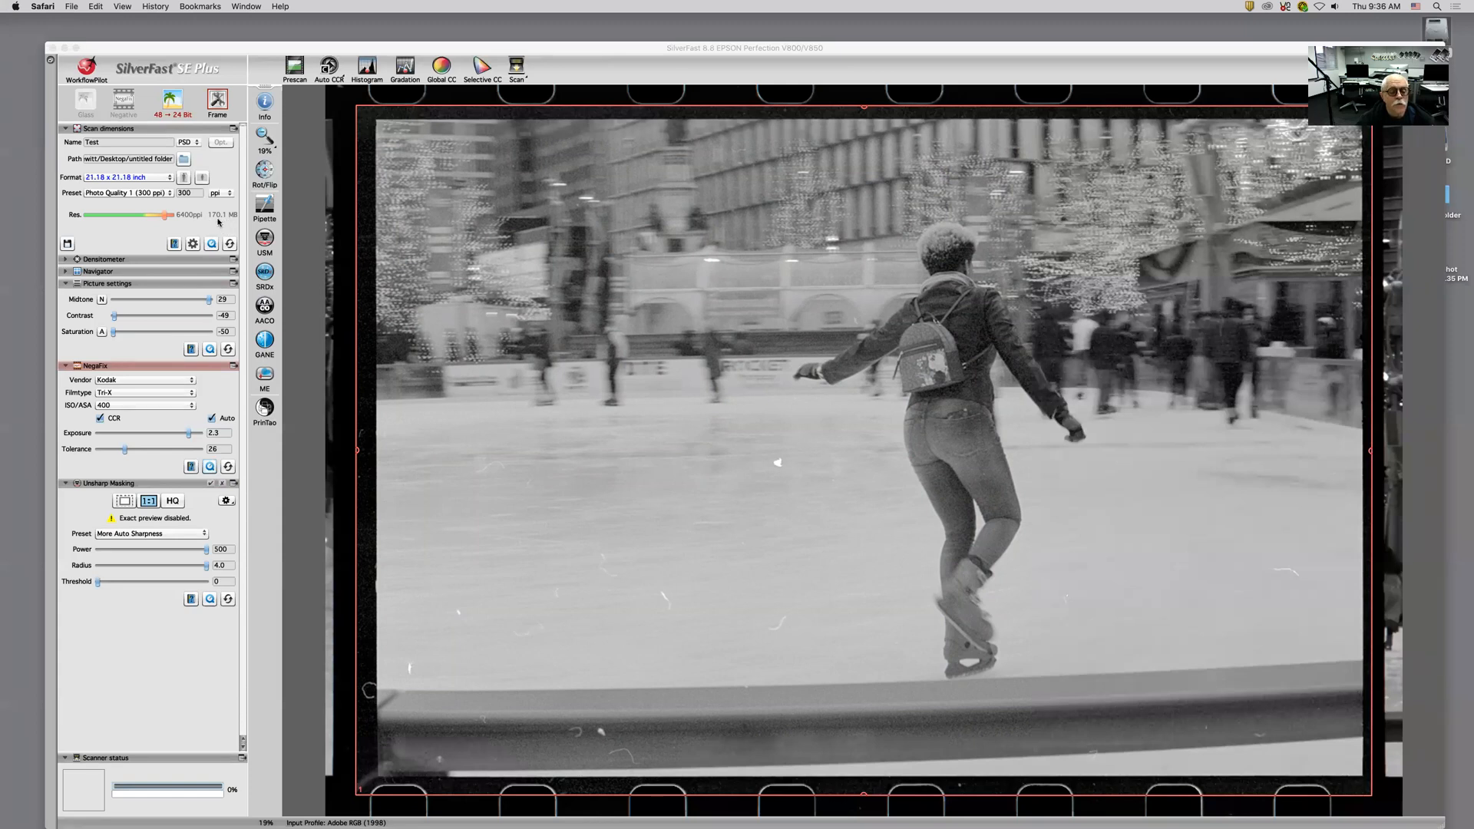
# Step: Lower the scan resolution to 4800 ppi and start the scan
pyautogui.moveTo(166, 216)
pyautogui.mouseDown()
pyautogui.moveTo(127, 219)
pyautogui.moveTo(175, 221)
pyautogui.moveTo(159, 218)
pyautogui.mouseUp()
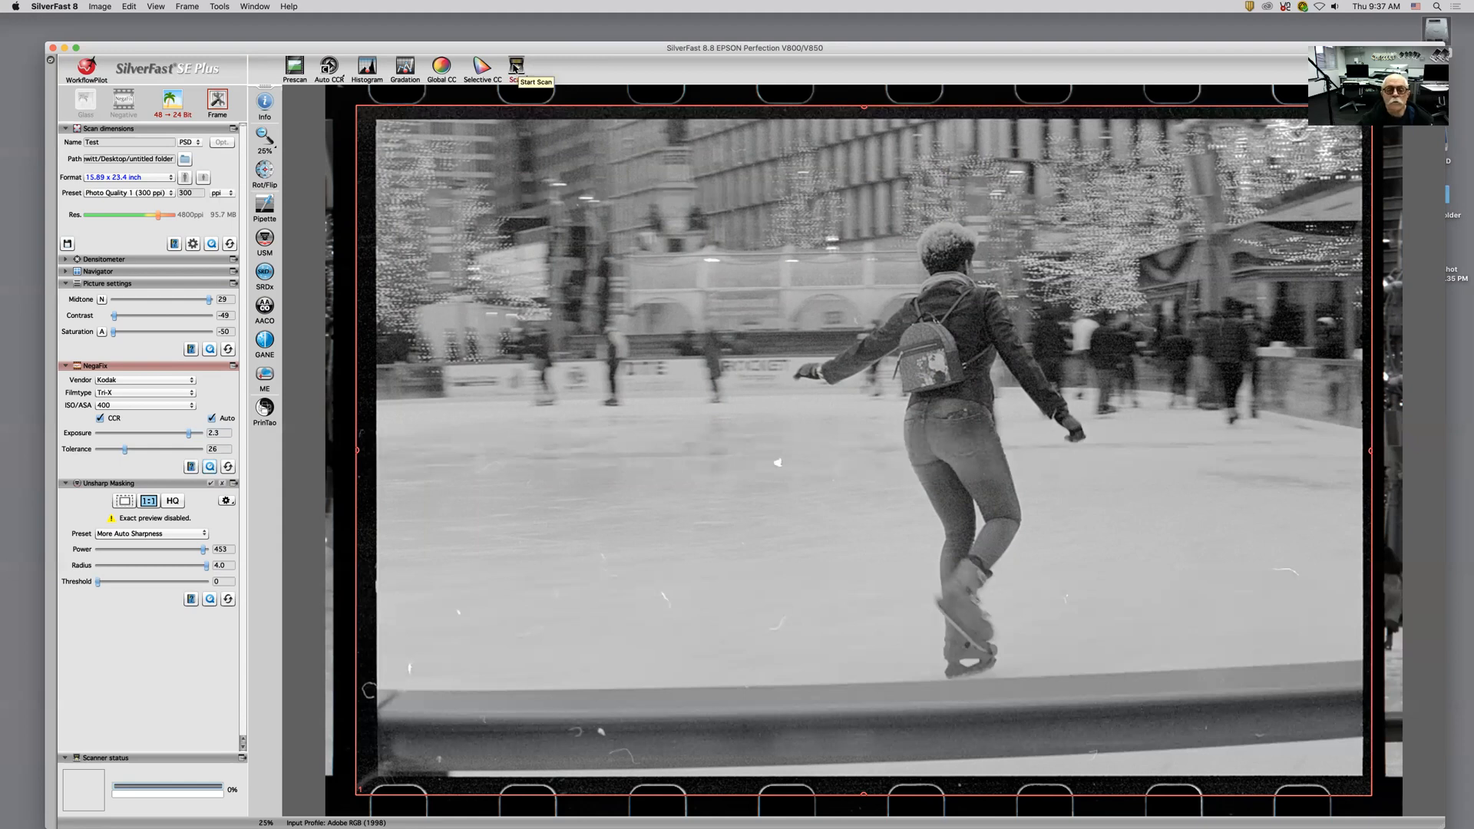
pyautogui.click(516, 68)
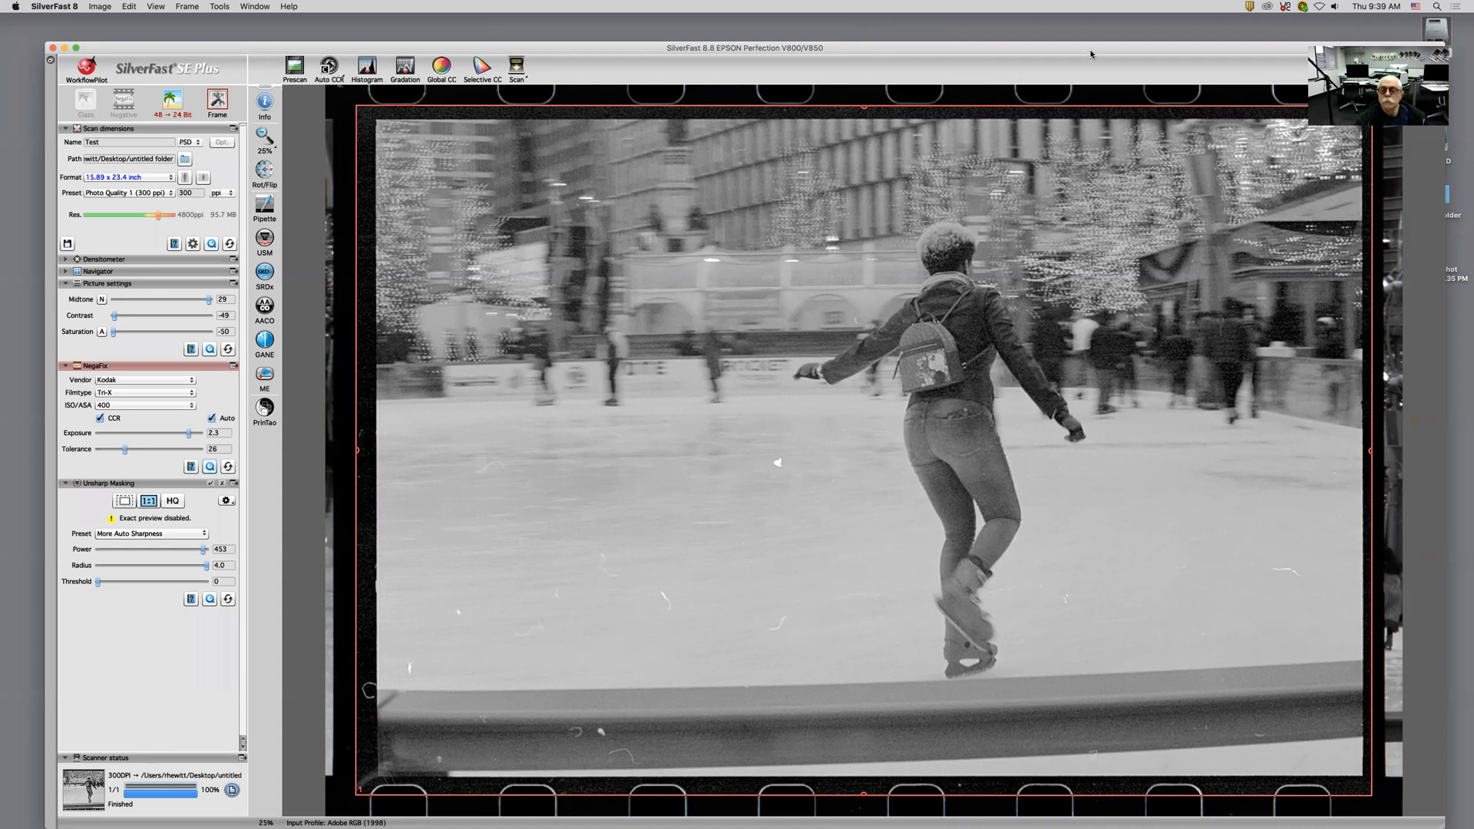
# Step: Open the untitled folder on the desktop to check the scanned file, then close both Finder windows
pyautogui.moveTo(1021, 82); pyautogui.dragTo(598, 248)
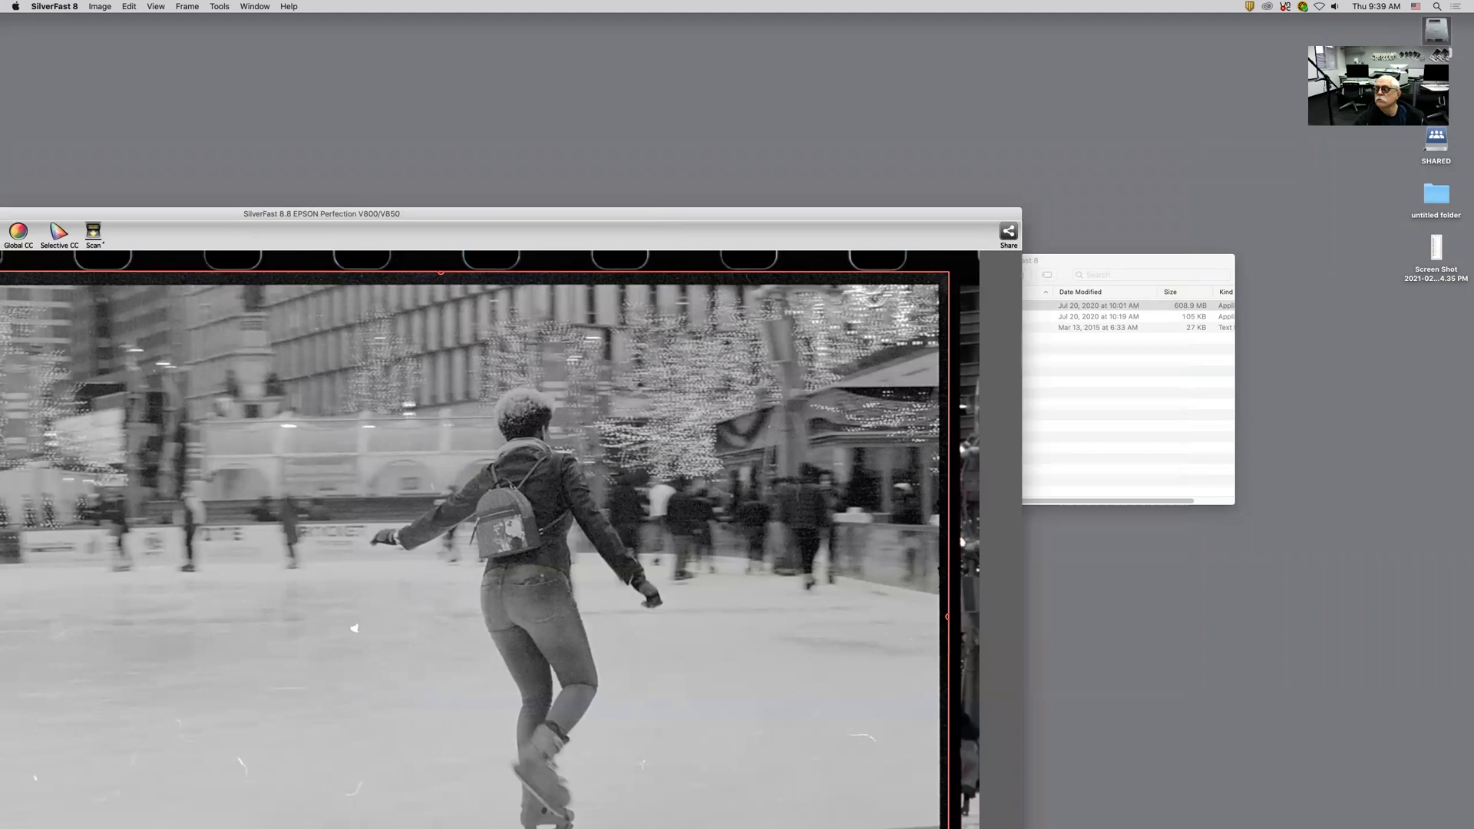
pyautogui.moveTo(922, 215); pyautogui.dragTo(898, 467)
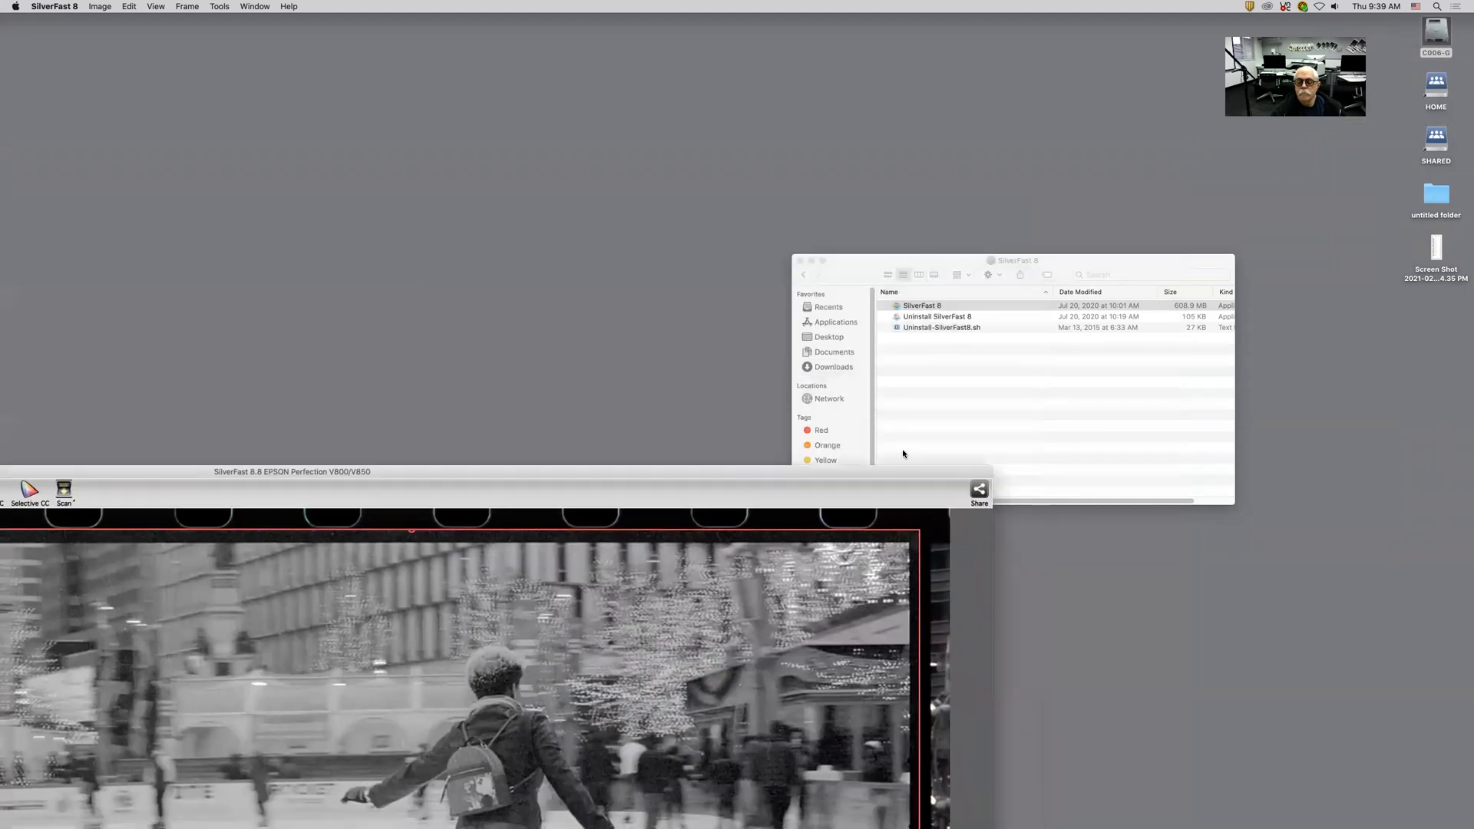
pyautogui.moveTo(1150, 264); pyautogui.dragTo(879, 183)
pyautogui.moveTo(886, 467); pyautogui.dragTo(1223, 28)
pyautogui.moveTo(401, 26)
pyautogui.mouseDown()
pyautogui.moveTo(533, 29)
pyautogui.moveTo(429, 29)
pyautogui.mouseUp()
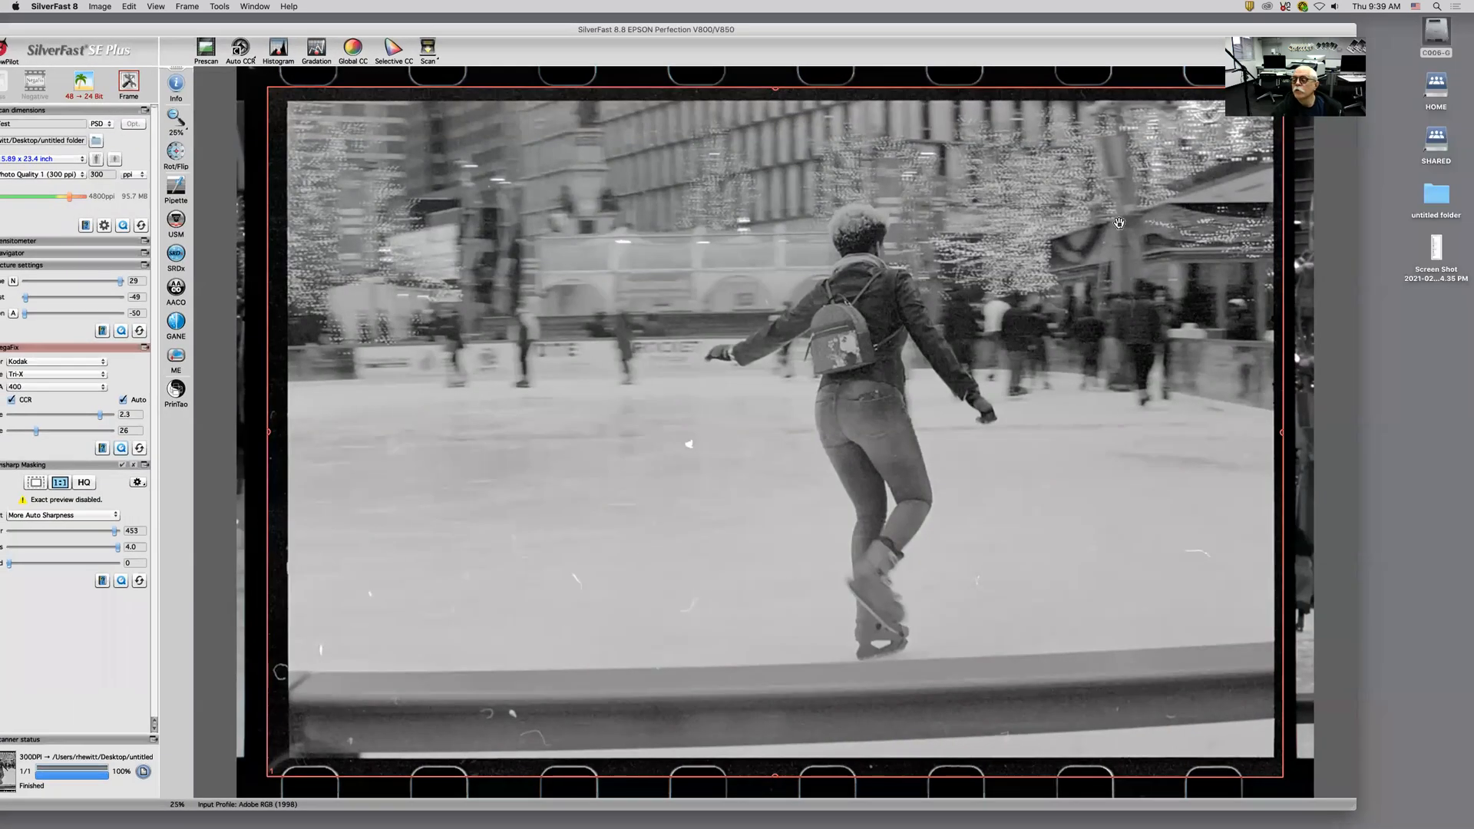
pyautogui.click(1435, 198)
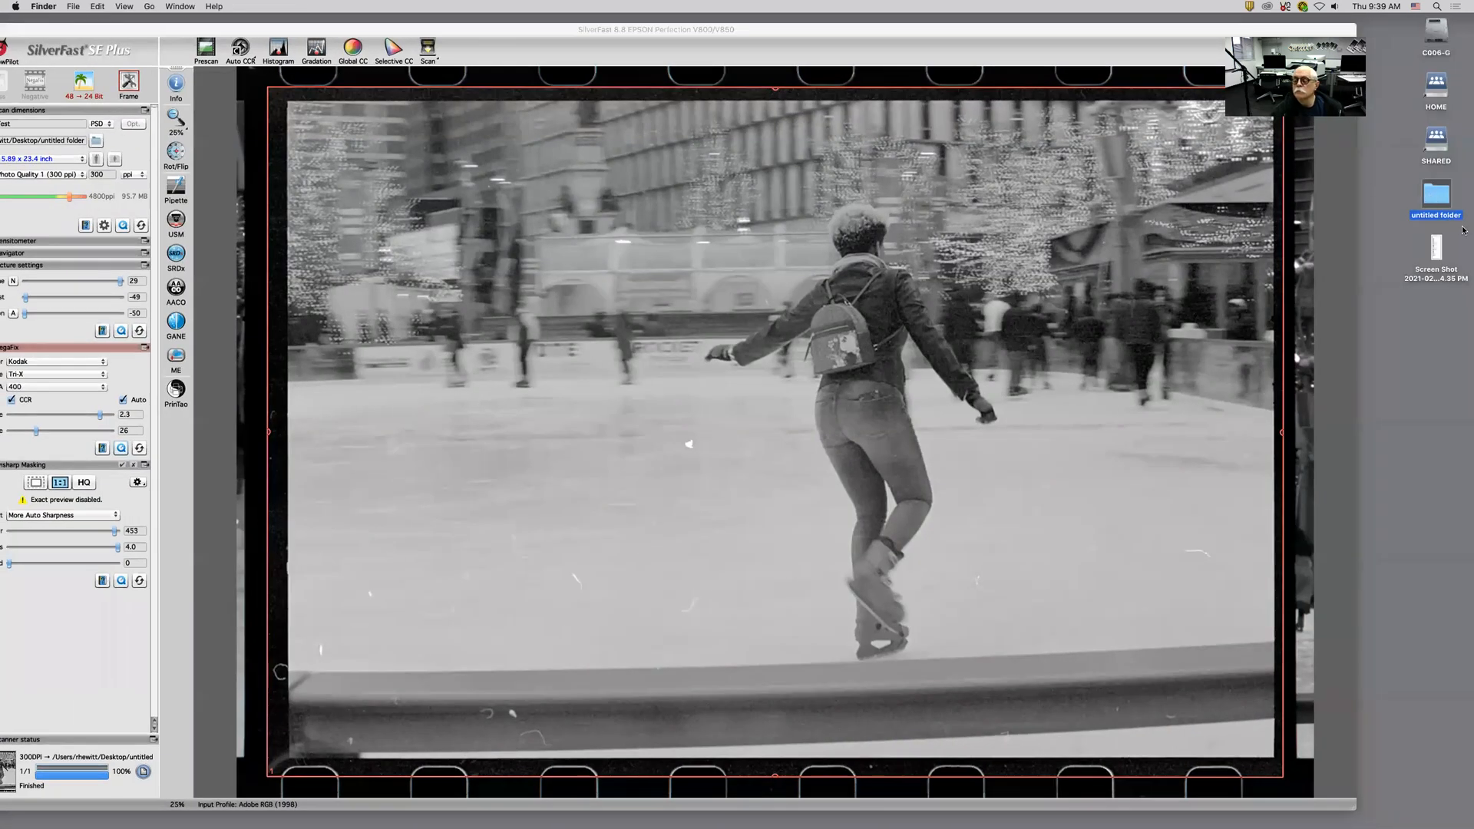
pyautogui.doubleClick(1431, 215)
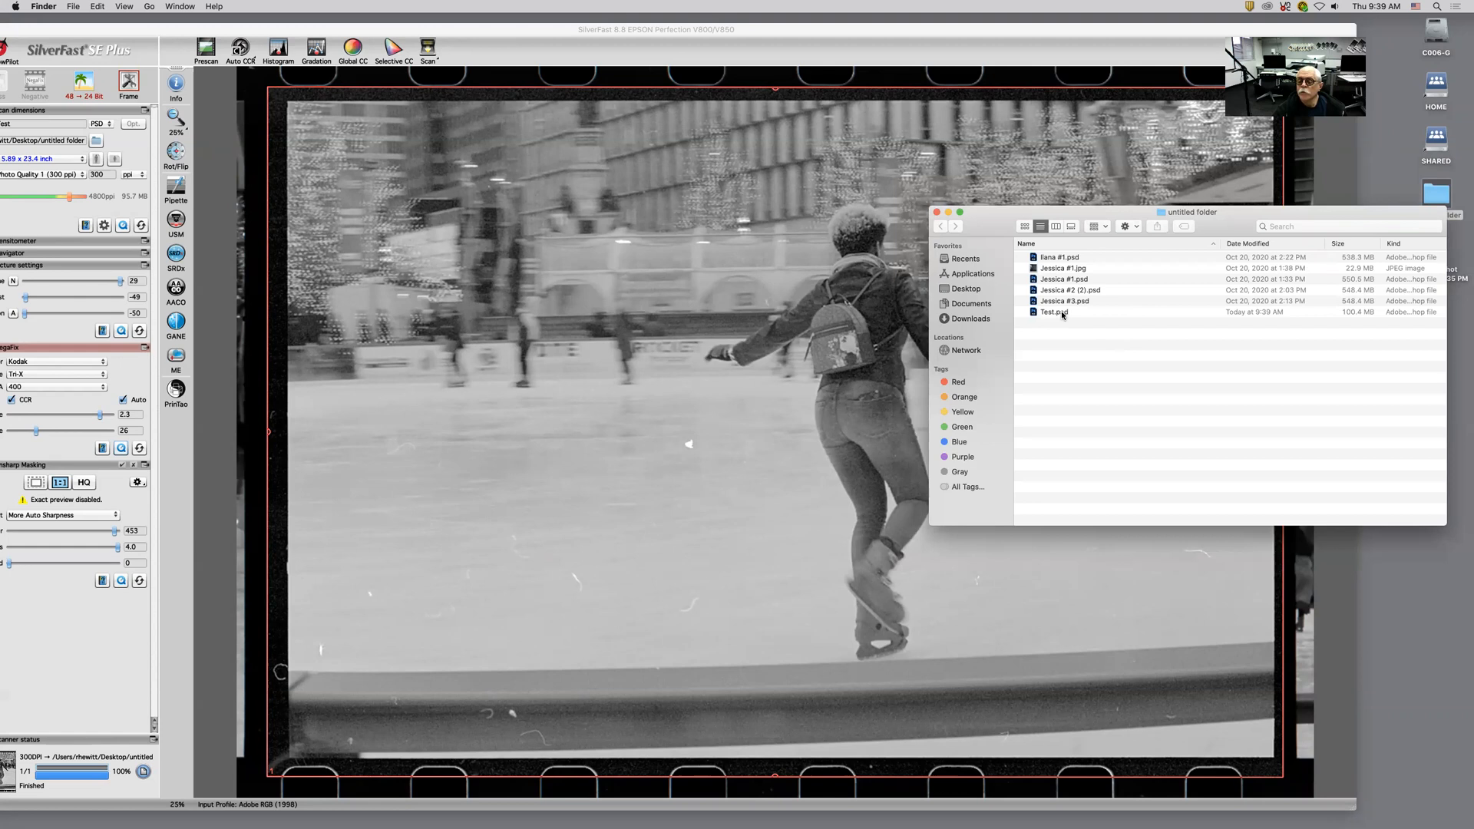
pyautogui.click(936, 216)
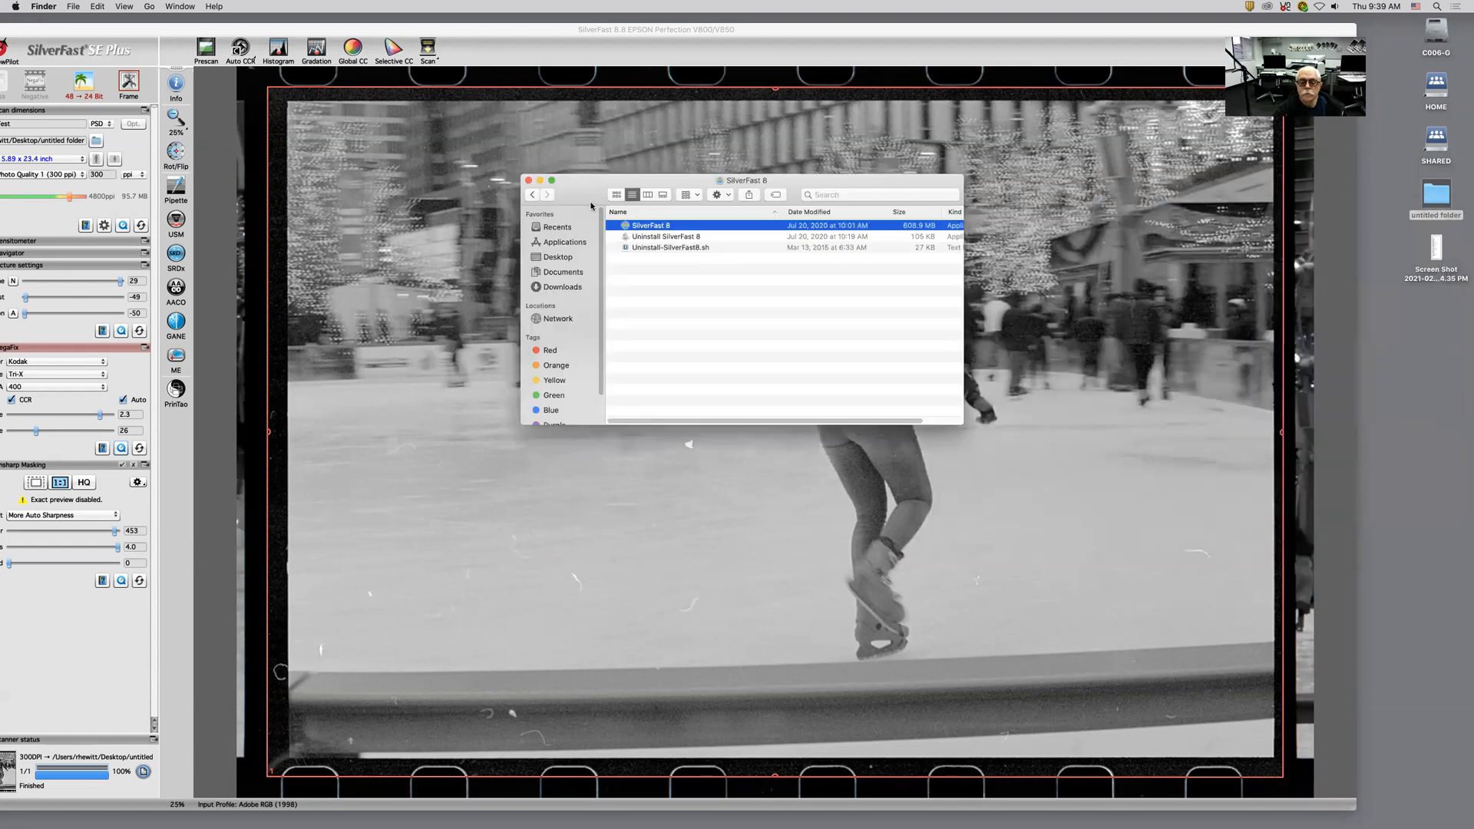
pyautogui.click(530, 180)
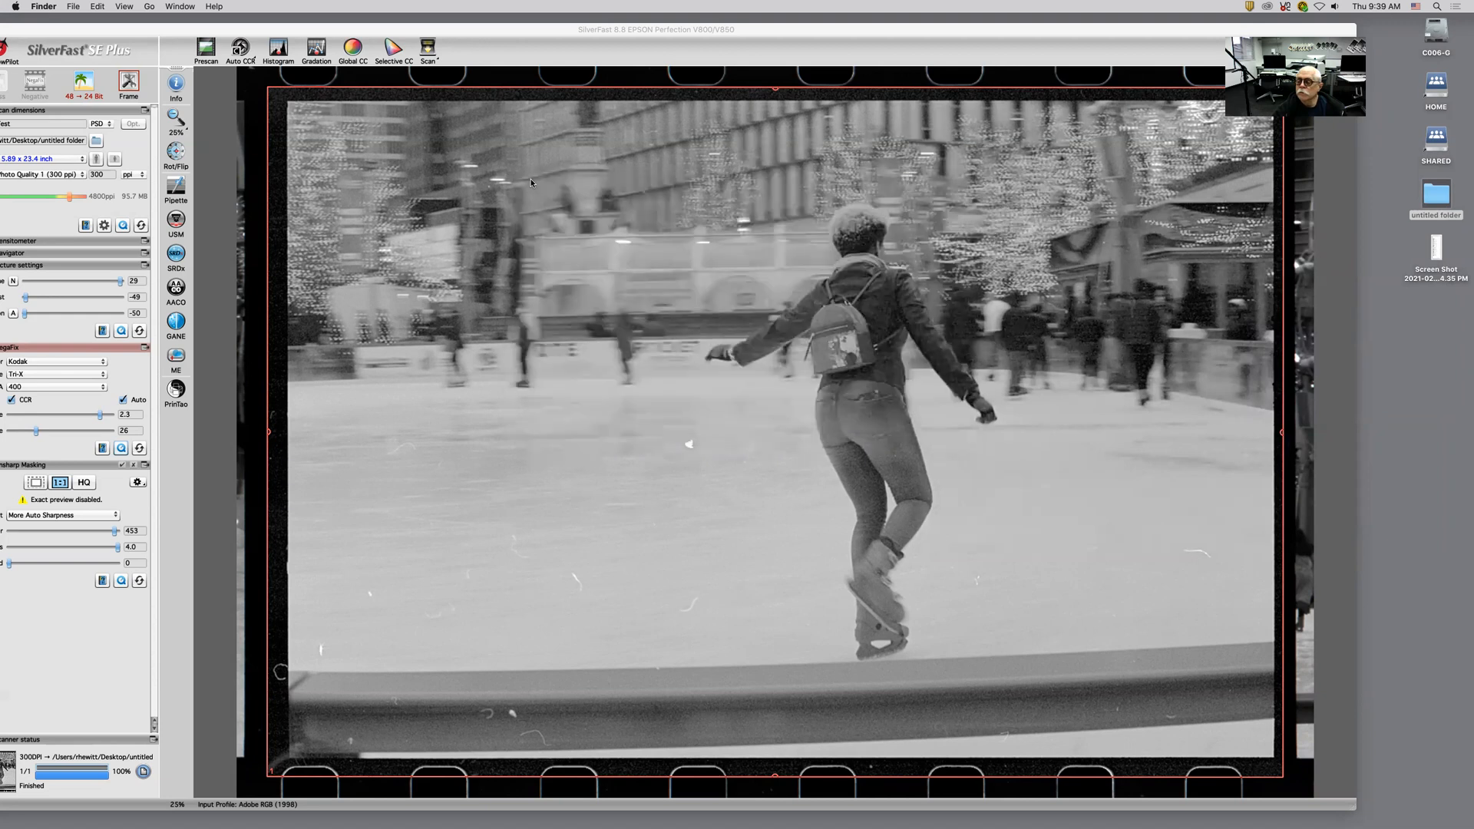